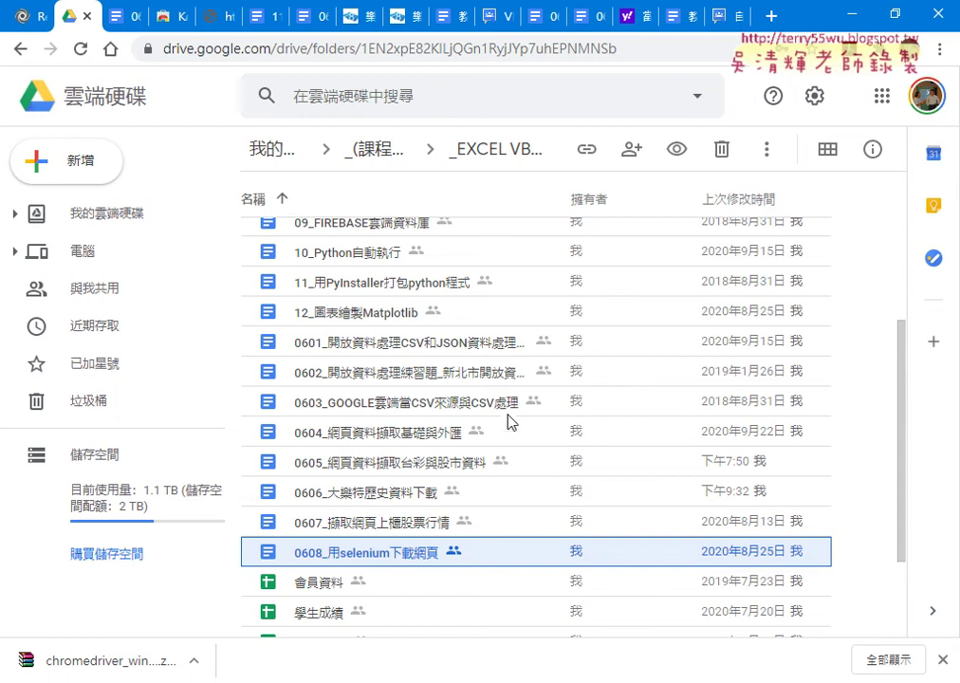
Open 0608_用selenium下載網頁 from Drive and scroll down to the 觀測資料查詢網址 CODiS section.
{"action": "left_click", "coordinate": [311, 560]}
{"action": "double_click", "coordinate": [310, 562]}
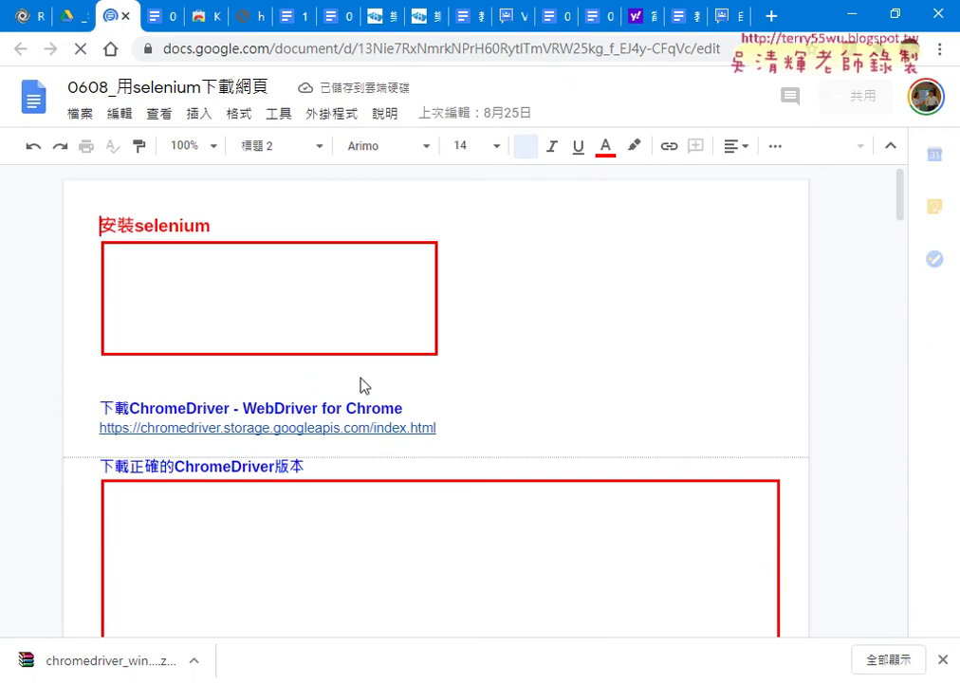
{"action": "scroll", "coordinate": [365, 386], "scroll_direction": "down", "scroll_amount": 2}
{"action": "scroll", "coordinate": [364, 386], "scroll_direction": "down", "scroll_amount": 2}
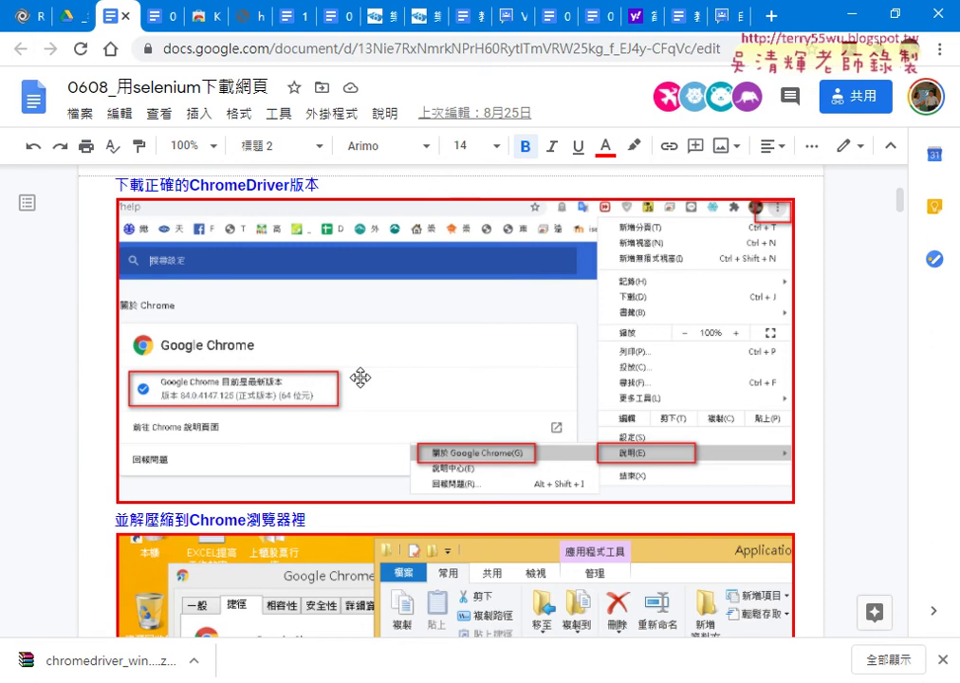
{"action": "scroll", "coordinate": [285, 353], "scroll_direction": "down", "scroll_amount": 10}
{"action": "scroll", "coordinate": [268, 337], "scroll_direction": "down", "scroll_amount": 5}
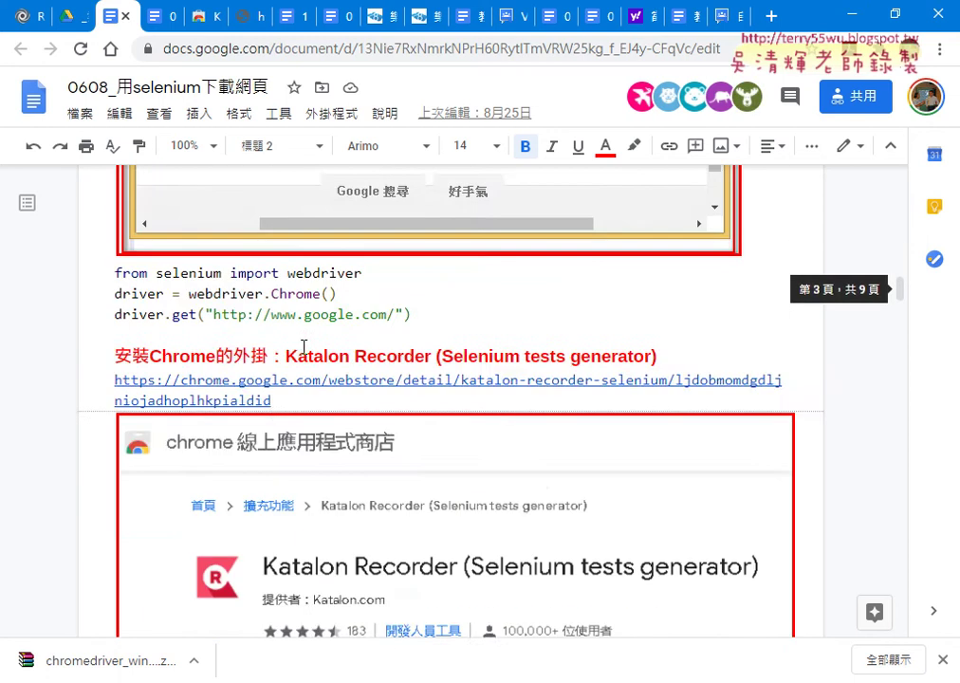
{"action": "scroll", "coordinate": [302, 347], "scroll_direction": "down", "scroll_amount": 3}
{"action": "scroll", "coordinate": [302, 348], "scroll_direction": "down", "scroll_amount": 4}
{"action": "scroll", "coordinate": [302, 347], "scroll_direction": "down", "scroll_amount": 2}
{"action": "scroll", "coordinate": [302, 347], "scroll_direction": "down", "scroll_amount": 4}
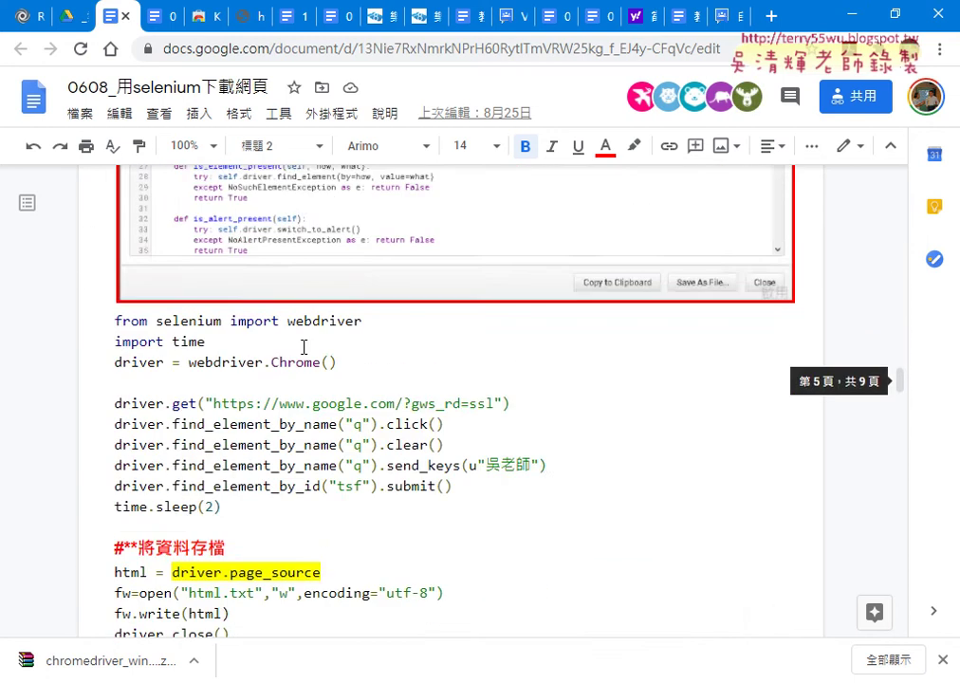
{"action": "scroll", "coordinate": [304, 346], "scroll_direction": "down", "scroll_amount": 5}
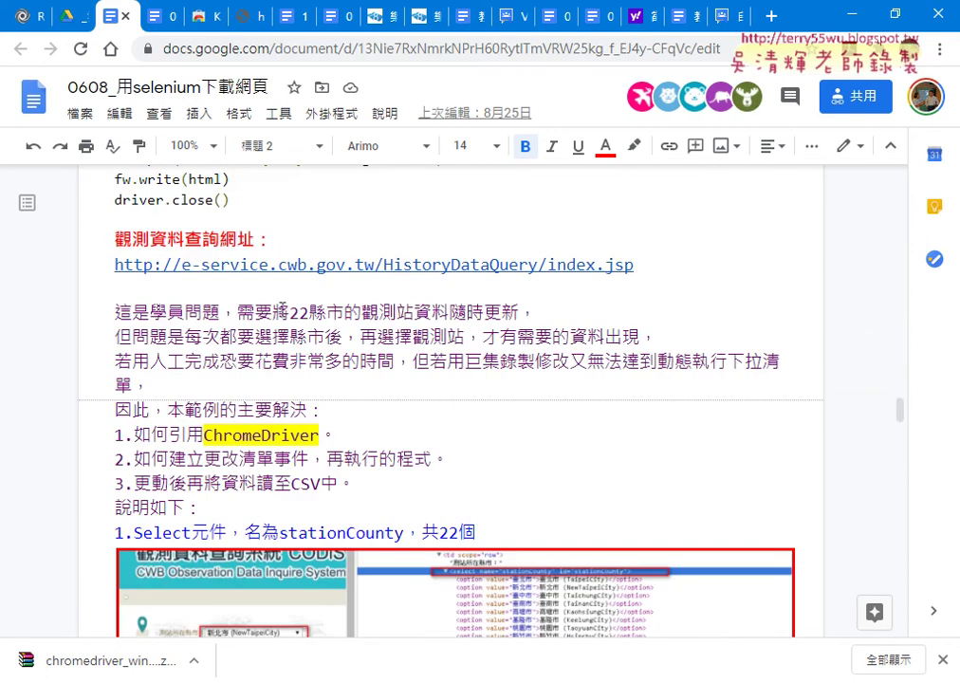
Open the CODiS query site from the doc's link and keep 臺北市 (TaipeiCity) as county.
{"action": "left_click", "coordinate": [289, 272]}
{"action": "left_click", "coordinate": [274, 300]}
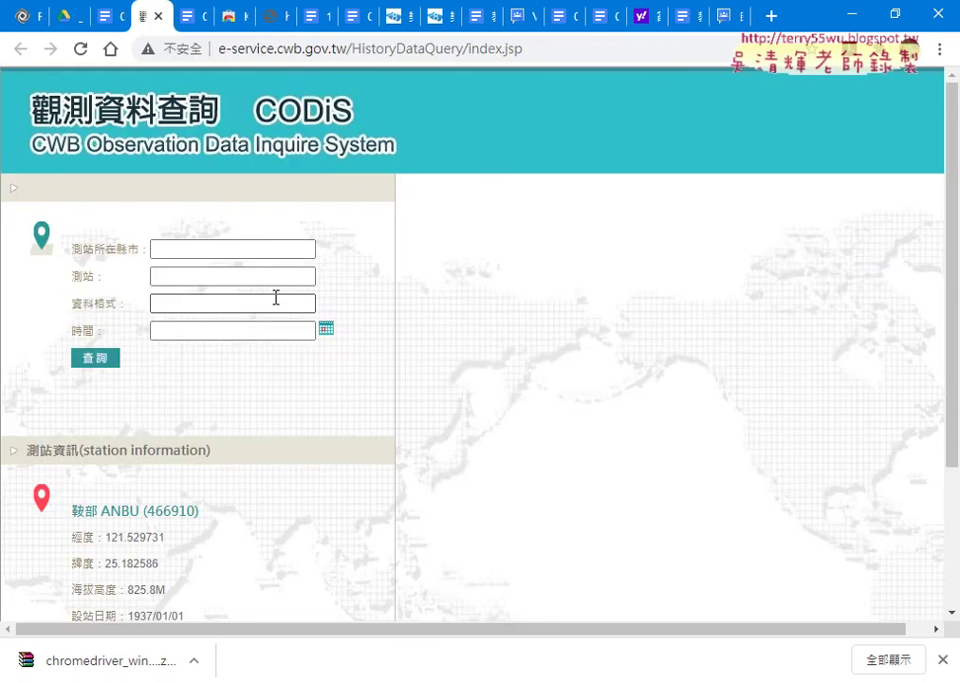
{"action": "scroll", "coordinate": [396, 317], "scroll_direction": "down", "scroll_amount": 1}
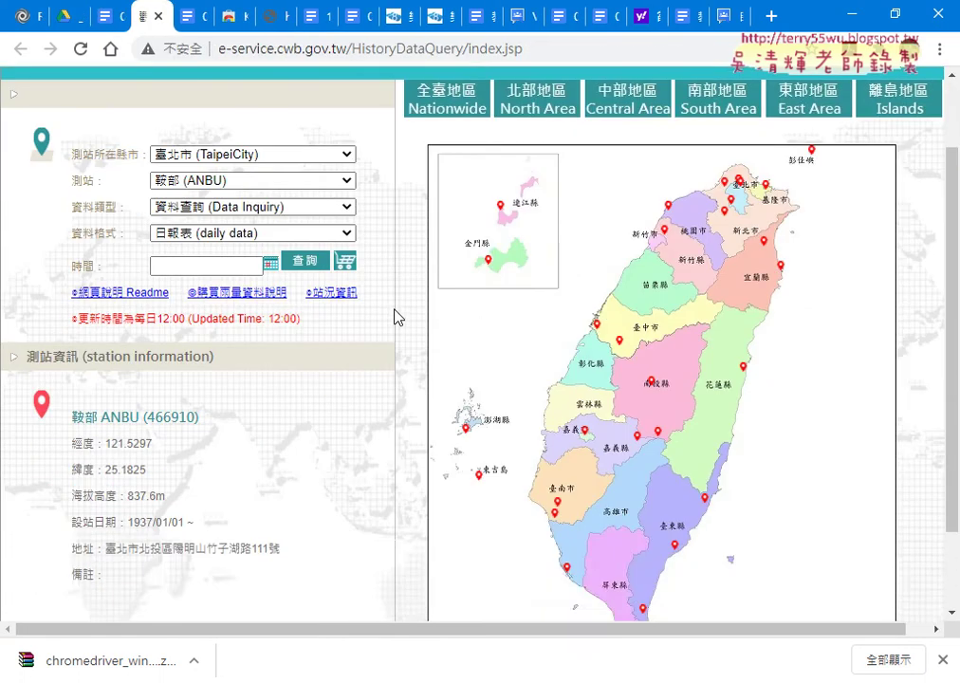
{"action": "scroll", "coordinate": [396, 317], "scroll_direction": "up", "scroll_amount": 1}
{"action": "left_click", "coordinate": [337, 249]}
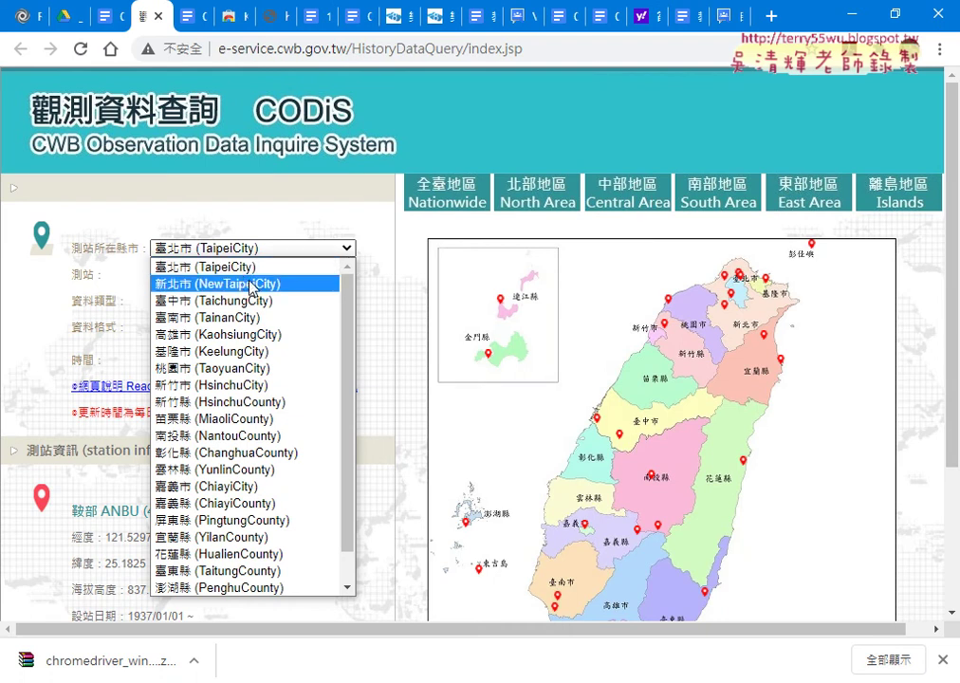
{"action": "scroll", "coordinate": [353, 351], "scroll_direction": "down", "scroll_amount": 1}
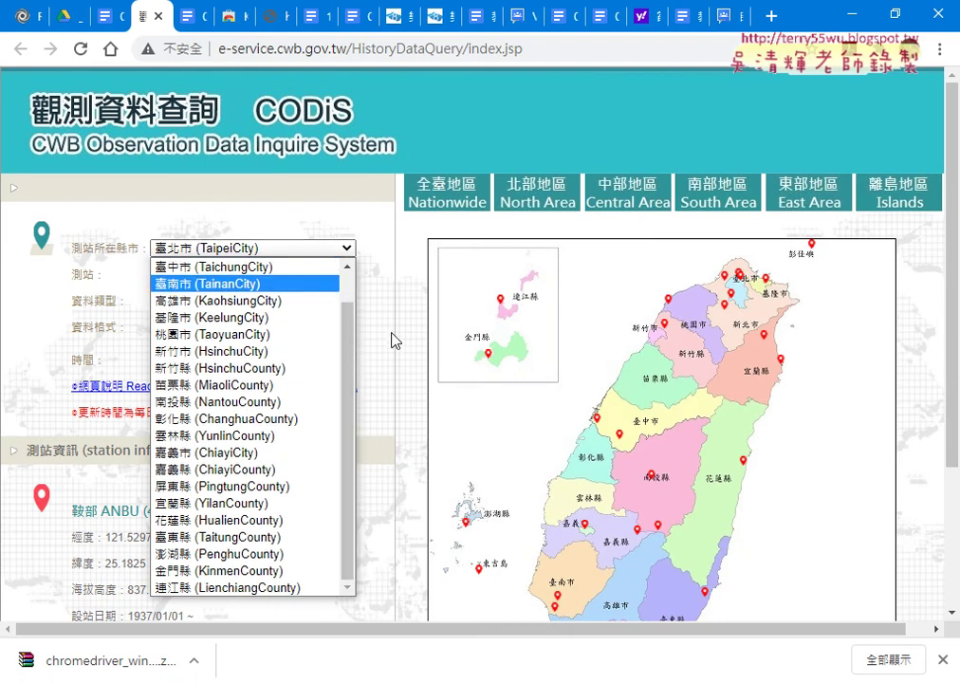
{"action": "scroll", "coordinate": [306, 279], "scroll_direction": "up", "scroll_amount": 1}
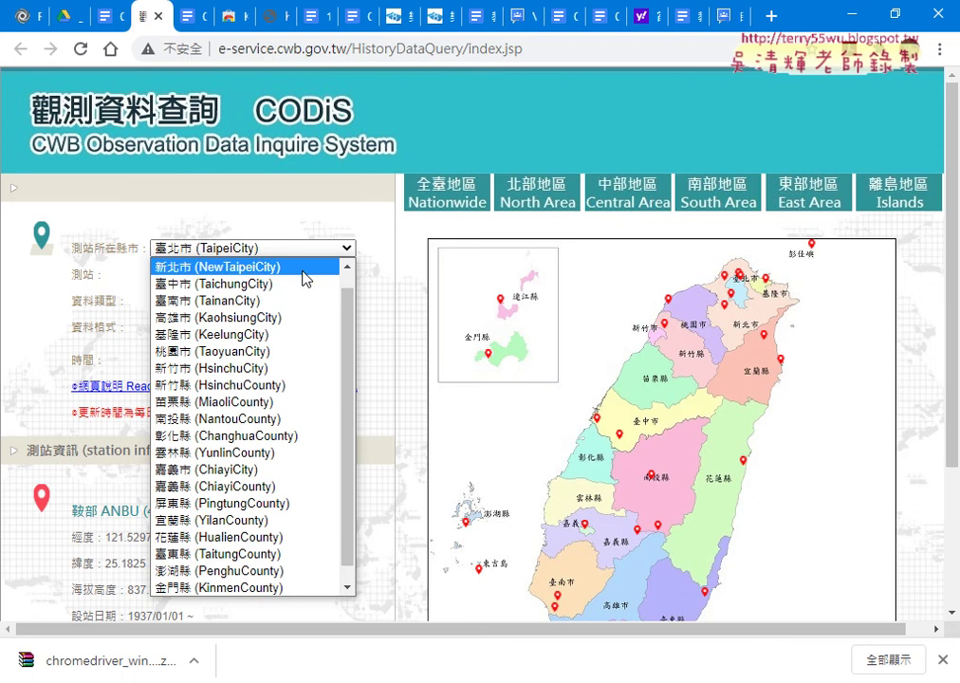
{"action": "scroll", "coordinate": [249, 277], "scroll_direction": "up", "scroll_amount": 1}
{"action": "left_click", "coordinate": [254, 266]}
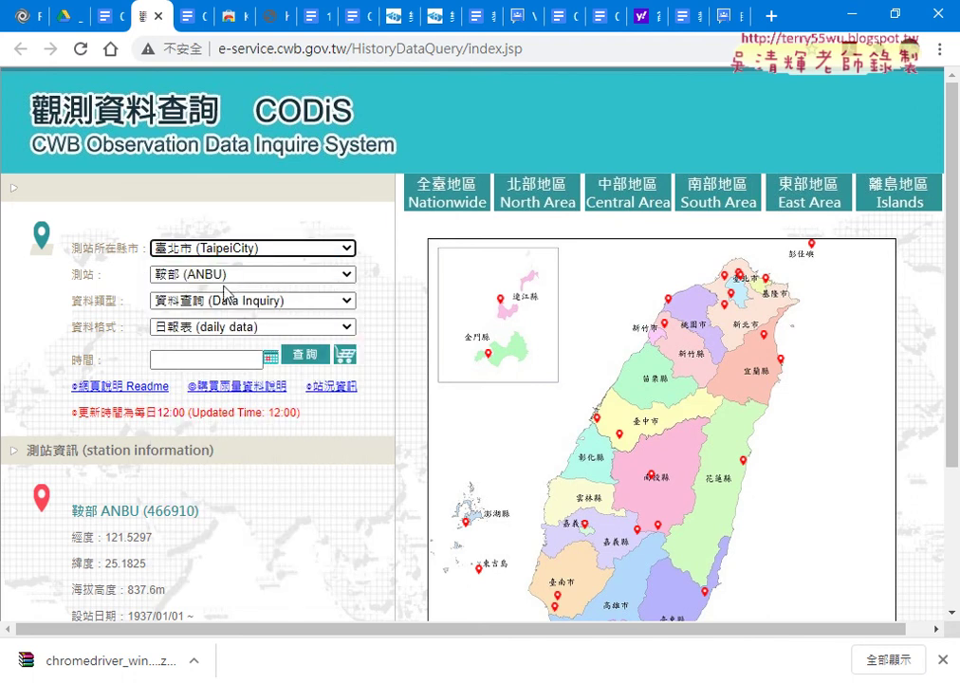
Set the station to 竹子湖 (ZHUZIHU, 466930) via 臺北 and select its details text.
{"action": "left_click", "coordinate": [221, 276]}
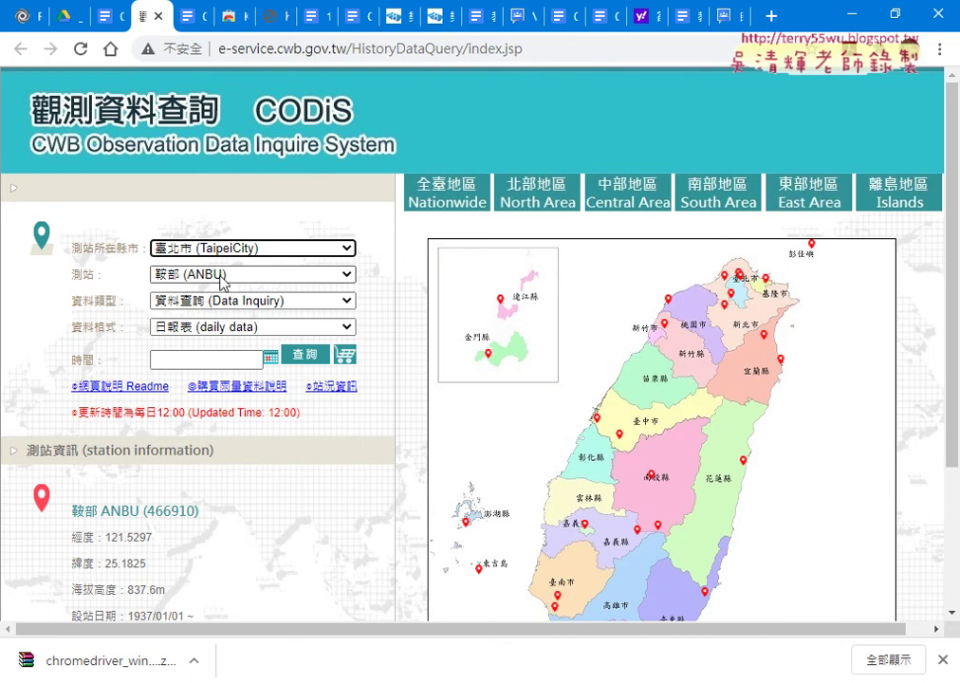
{"action": "left_click", "coordinate": [221, 293]}
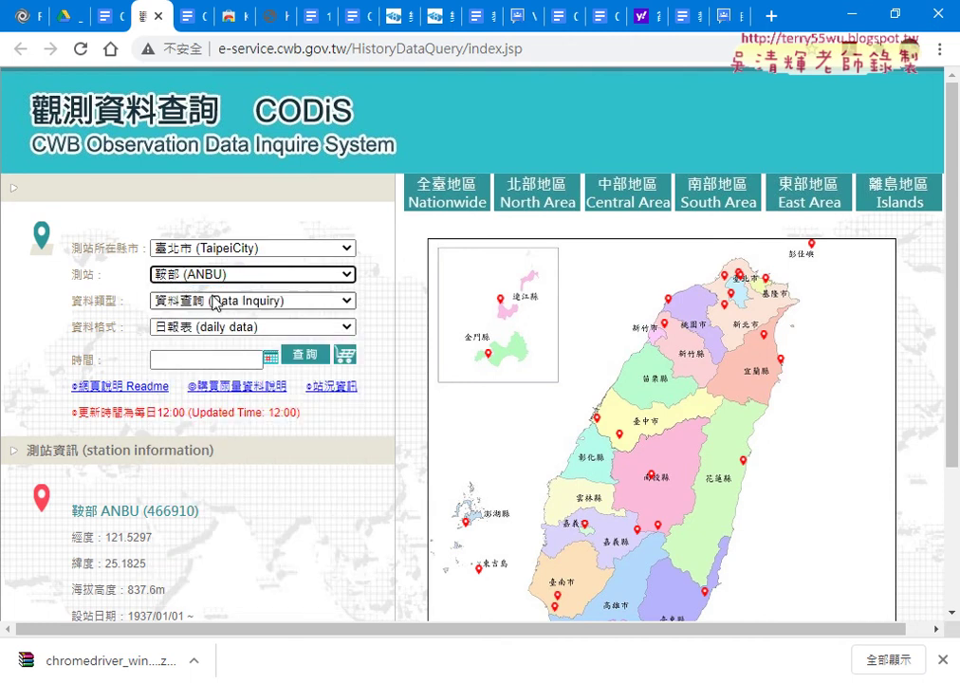
{"action": "scroll", "coordinate": [95, 512], "scroll_direction": "down", "scroll_amount": 1}
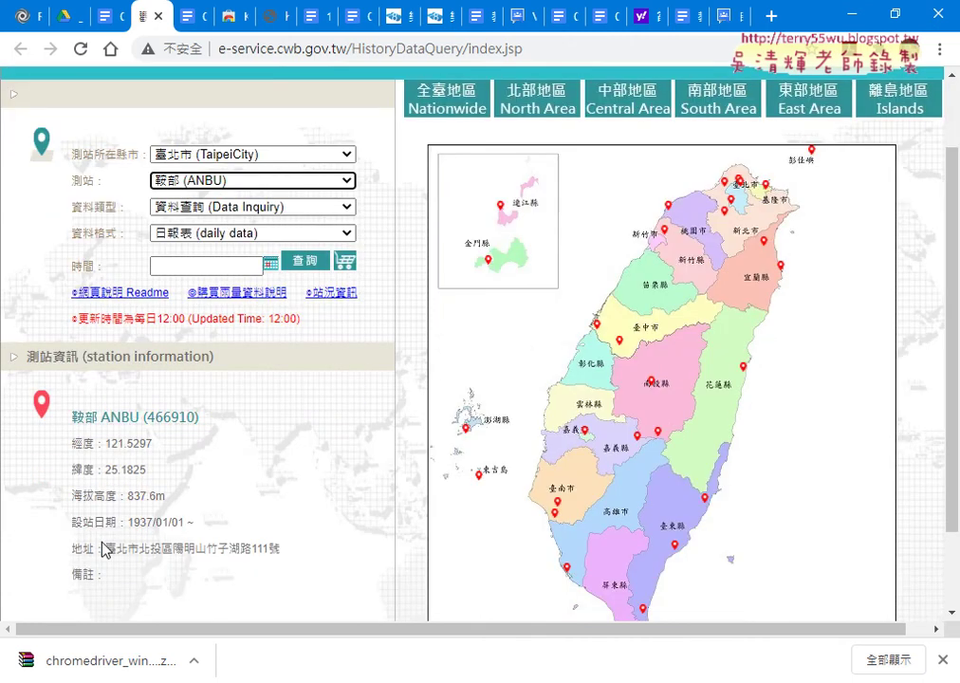
{"action": "left_click", "coordinate": [225, 182]}
{"action": "left_click", "coordinate": [224, 216]}
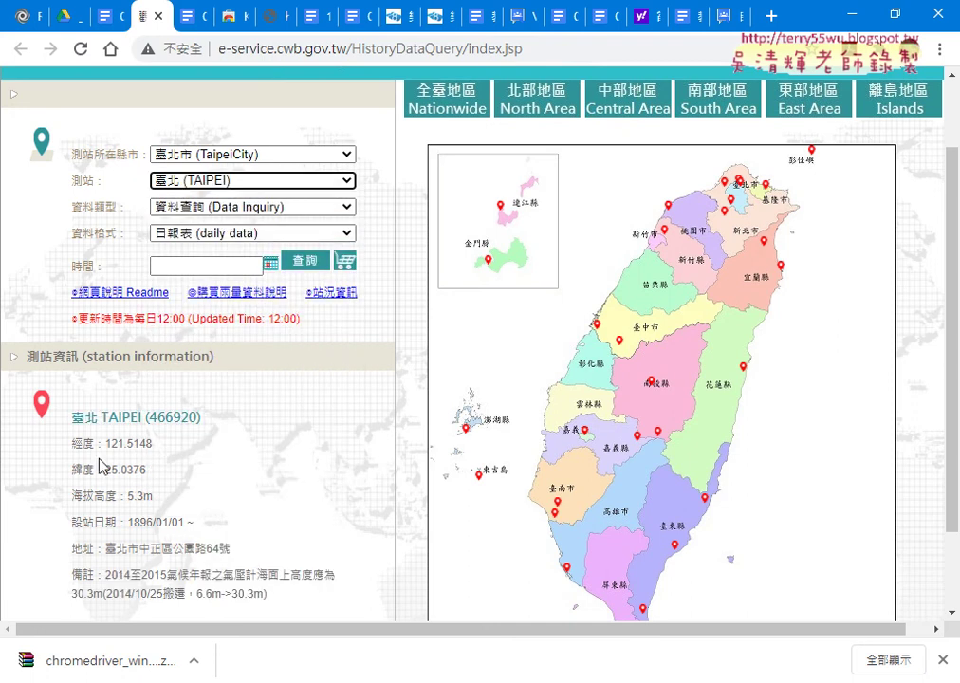
{"action": "left_click", "coordinate": [227, 182]}
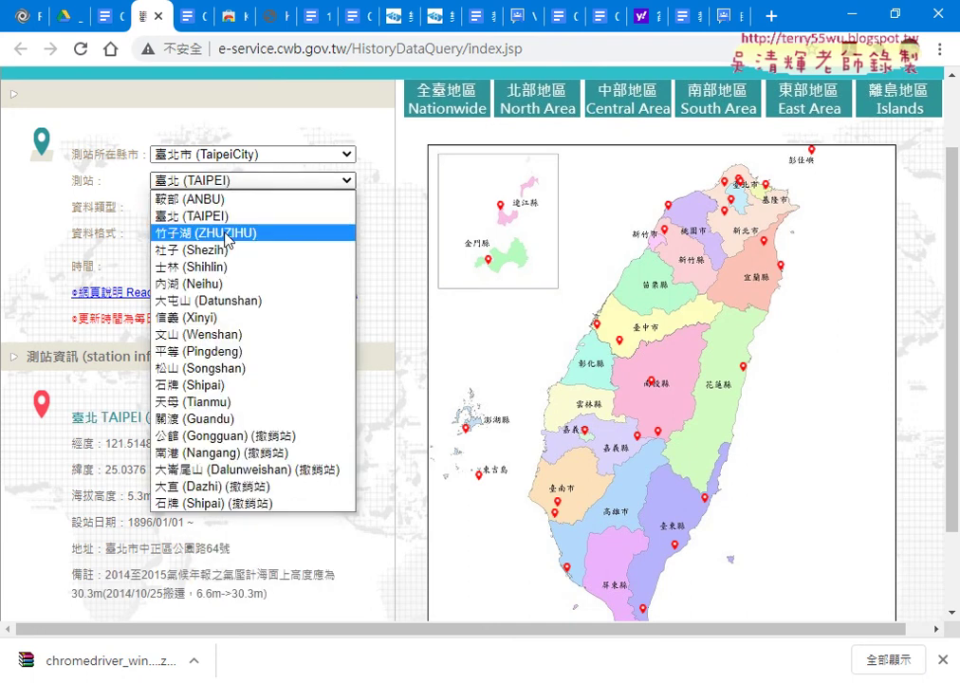
{"action": "left_click", "coordinate": [219, 230]}
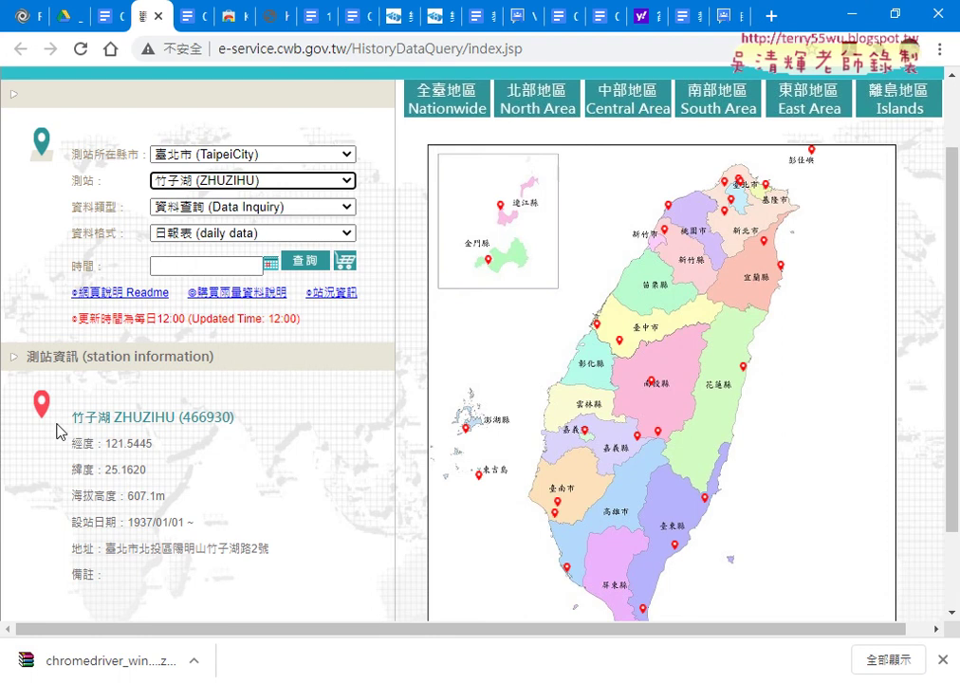
{"action": "left_click_drag", "start_coordinate": [101, 574], "coordinate": [57, 427]}
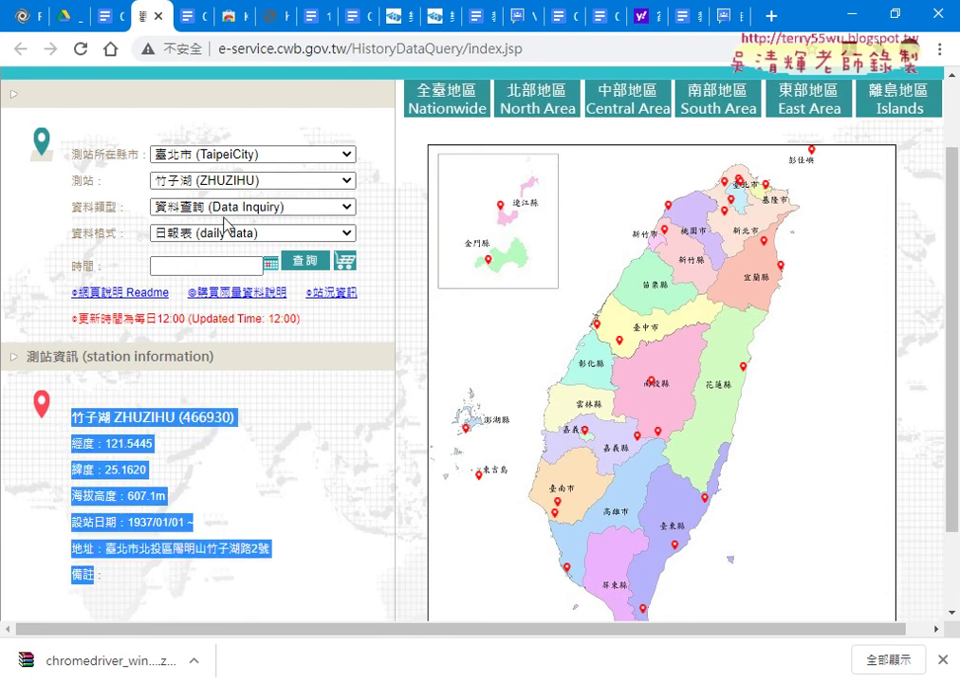
Switch the station to 社子 (Shezih), code C0A980, then reopen the station list.
{"action": "left_click", "coordinate": [178, 179]}
{"action": "left_click", "coordinate": [230, 250]}
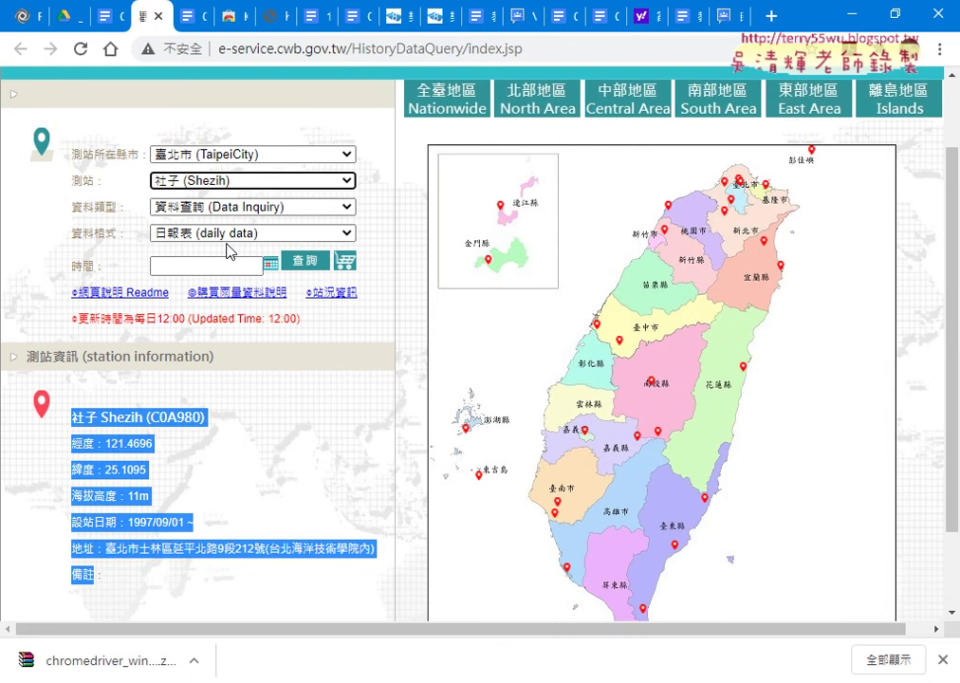
{"action": "left_click", "coordinate": [181, 181]}
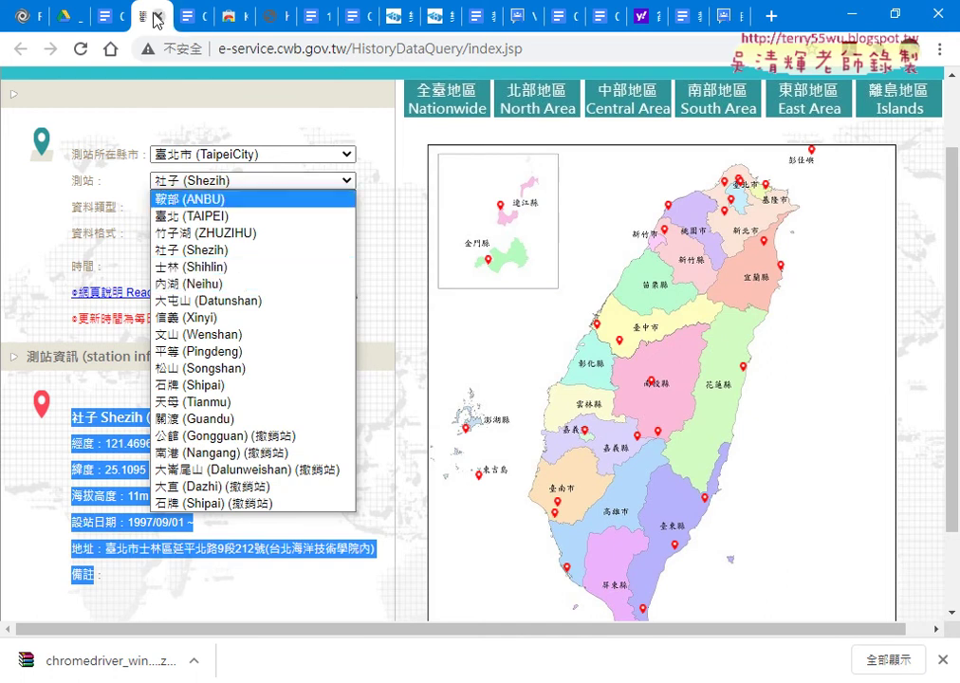
Back in the Docs notes, open the chromedriver.storage.googleapis.com link from its link card.
{"action": "left_click", "coordinate": [107, 16]}
{"action": "scroll", "coordinate": [317, 249], "scroll_direction": "up", "scroll_amount": 3}
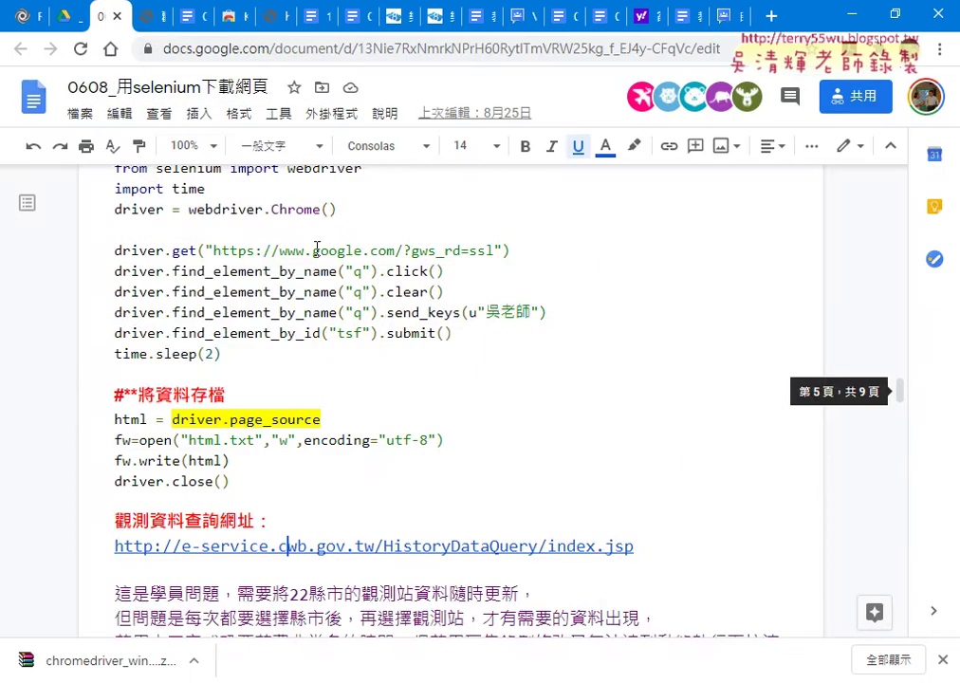
{"action": "scroll", "coordinate": [418, 284], "scroll_direction": "up", "scroll_amount": 10}
{"action": "scroll", "coordinate": [417, 285], "scroll_direction": "up", "scroll_amount": 10}
{"action": "scroll", "coordinate": [418, 284], "scroll_direction": "up", "scroll_amount": 10}
{"action": "scroll", "coordinate": [417, 284], "scroll_direction": "up", "scroll_amount": 10}
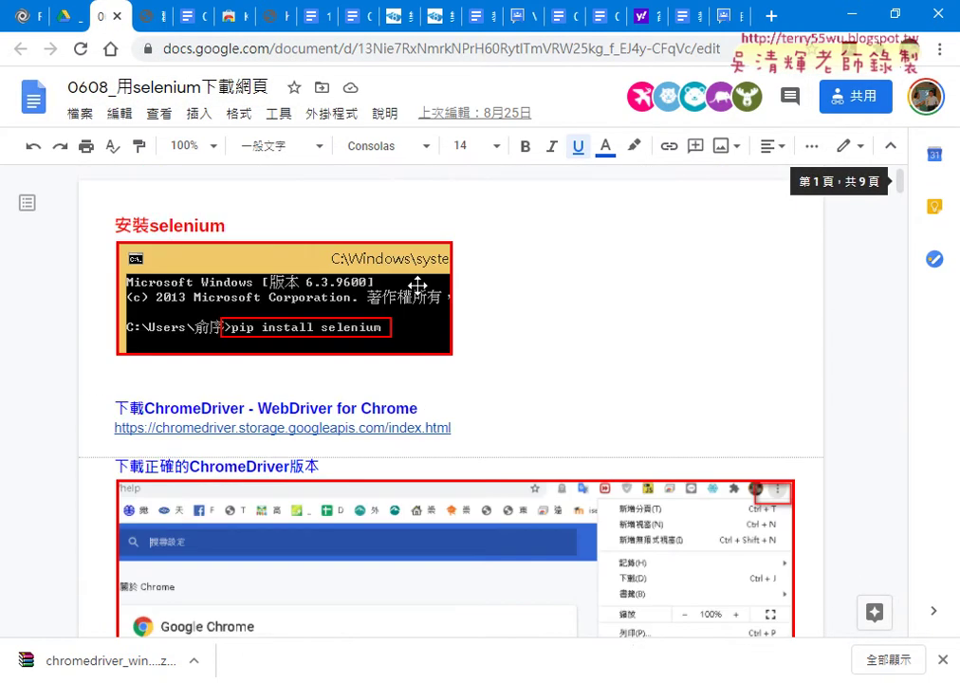
{"action": "scroll", "coordinate": [417, 285], "scroll_direction": "down", "scroll_amount": 3}
{"action": "scroll", "coordinate": [380, 228], "scroll_direction": "up", "scroll_amount": 1}
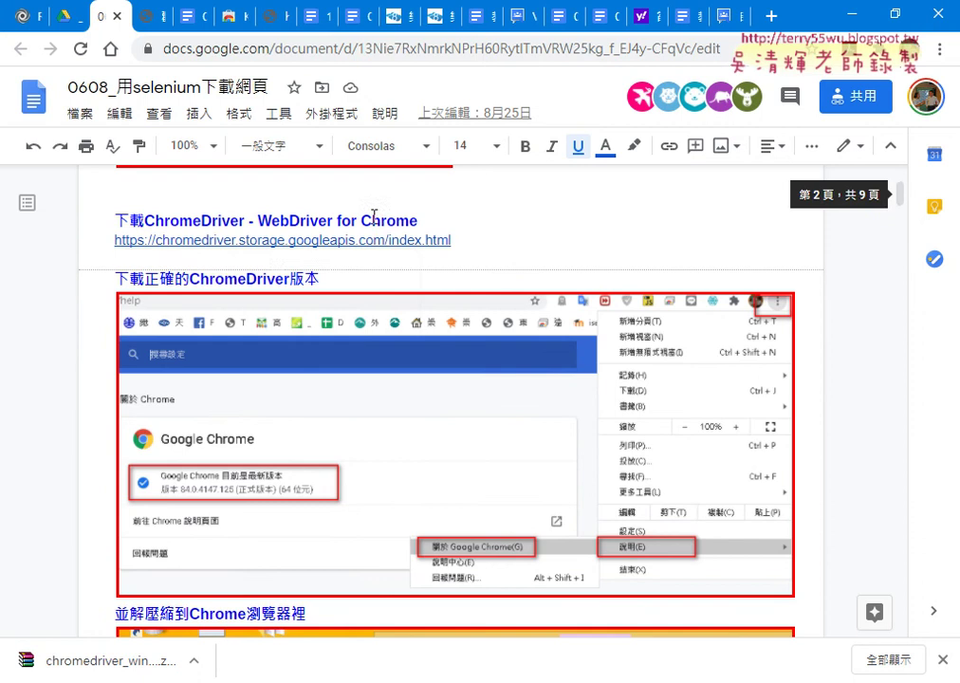
{"action": "left_click", "coordinate": [322, 242]}
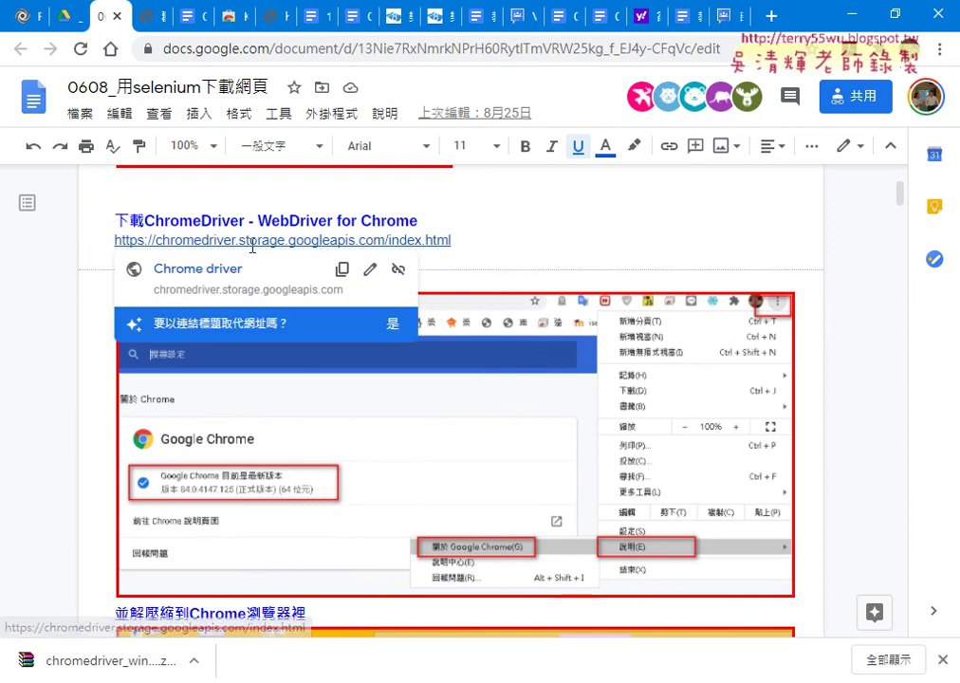
{"action": "left_click", "coordinate": [176, 270]}
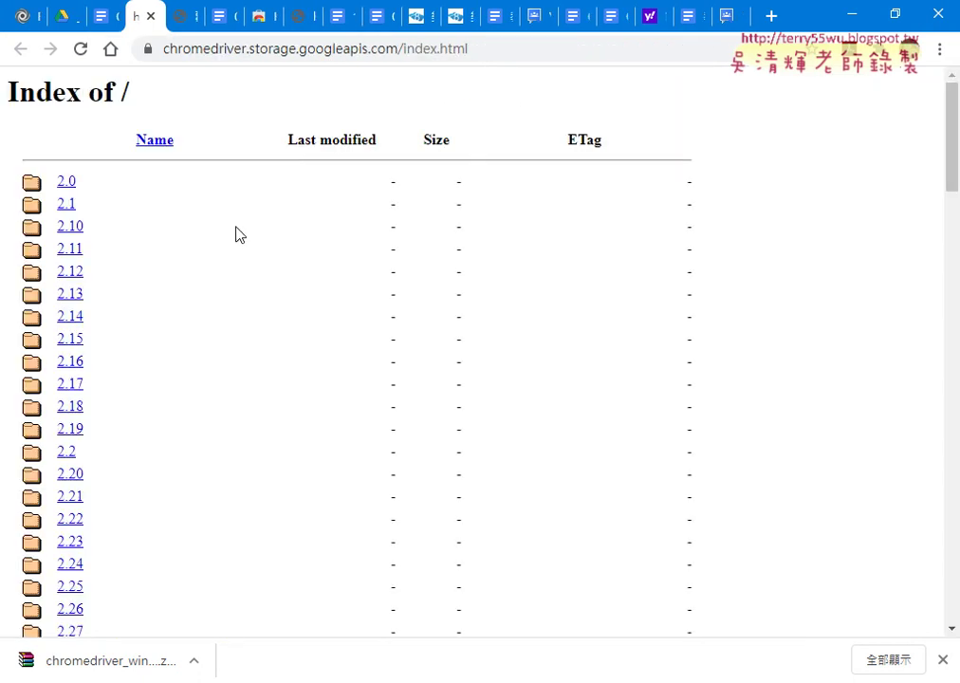
Scroll the ChromeDriver index down to the 84–86 version folders and open Chrome's main menu.
{"action": "scroll", "coordinate": [228, 242], "scroll_direction": "down", "scroll_amount": 2}
{"action": "scroll", "coordinate": [225, 247], "scroll_direction": "down", "scroll_amount": 4}
{"action": "scroll", "coordinate": [225, 247], "scroll_direction": "down", "scroll_amount": 6}
{"action": "scroll", "coordinate": [234, 246], "scroll_direction": "down", "scroll_amount": 2}
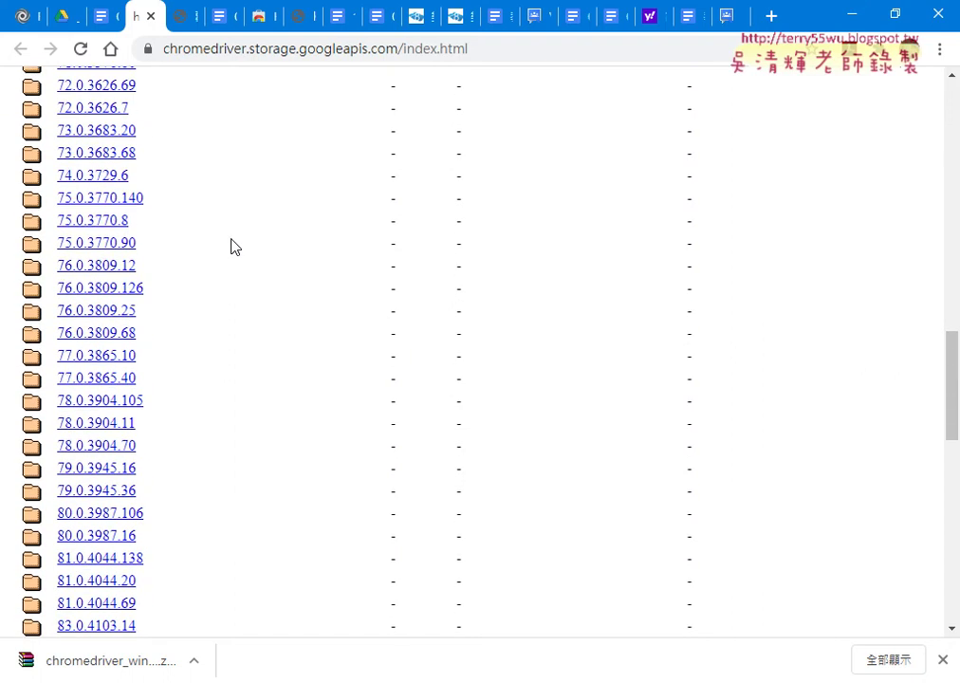
{"action": "scroll", "coordinate": [237, 246], "scroll_direction": "down", "scroll_amount": 1}
{"action": "scroll", "coordinate": [240, 245], "scroll_direction": "down", "scroll_amount": 1}
{"action": "scroll", "coordinate": [240, 245], "scroll_direction": "down", "scroll_amount": 1}
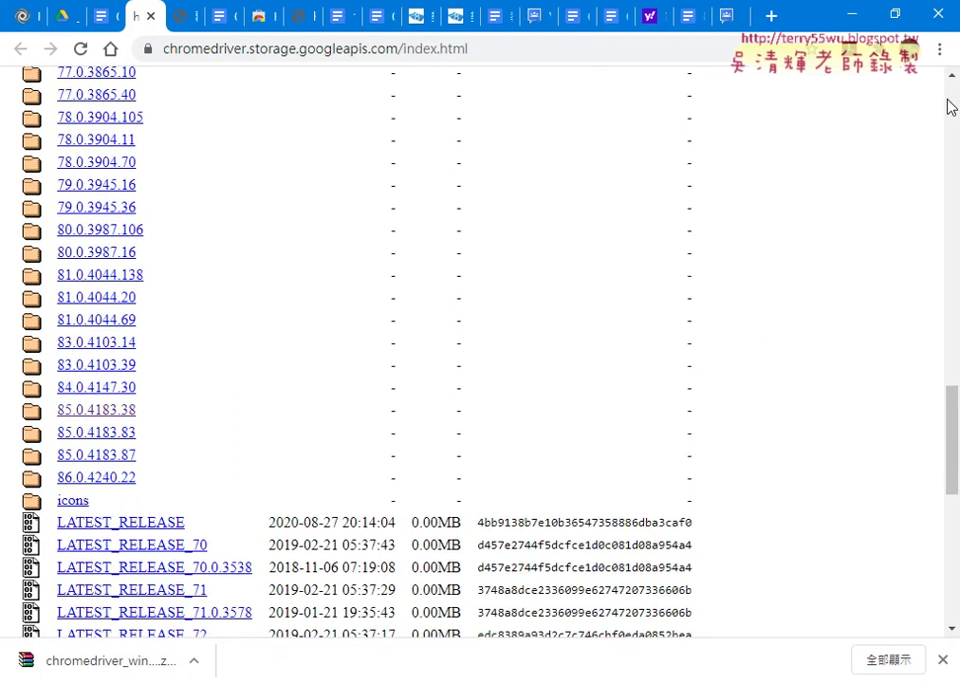
{"action": "left_click", "coordinate": [940, 55]}
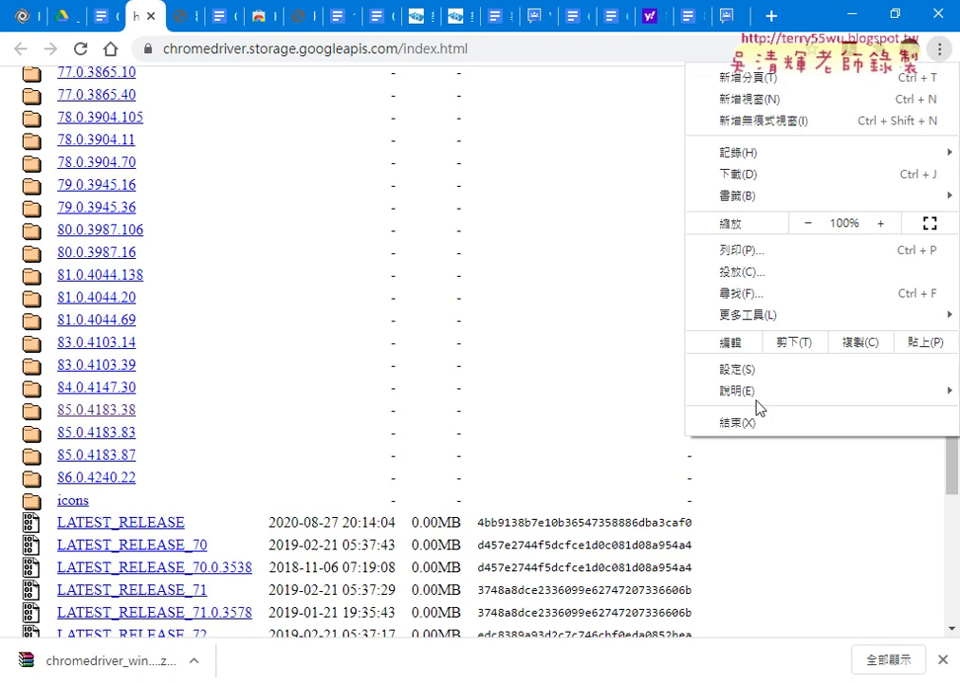
Check Chrome is version 85.0.4183.121 in About Chrome, then return to the 85.0.4183 ChromeDriver folders.
{"action": "mouse_move", "coordinate": [750, 399]}
{"action": "left_click", "coordinate": [617, 395]}
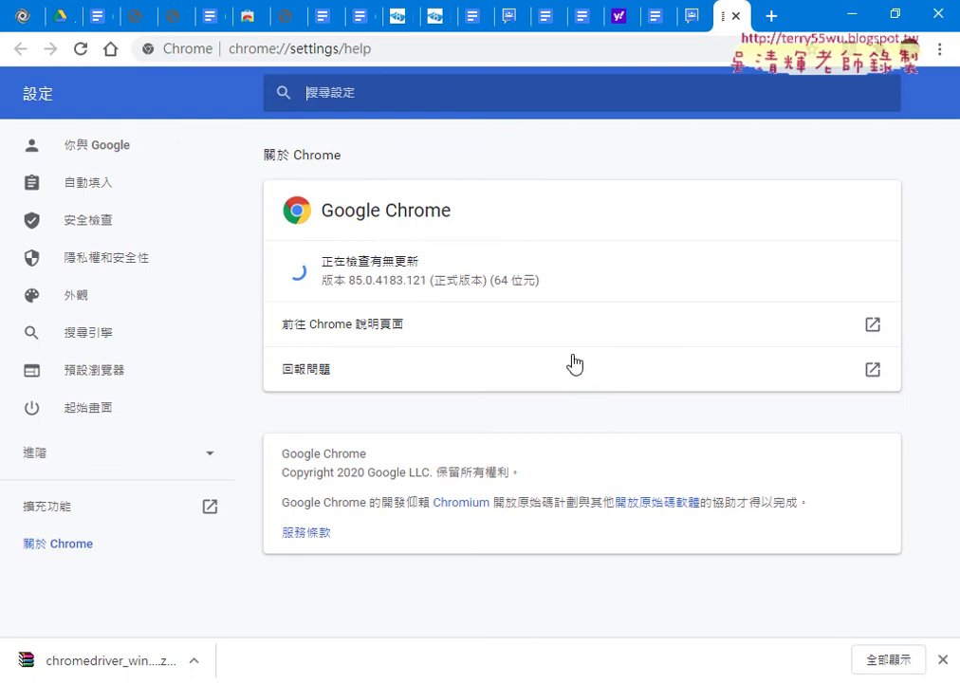
{"action": "left_click_drag", "start_coordinate": [349, 281], "coordinate": [406, 282]}
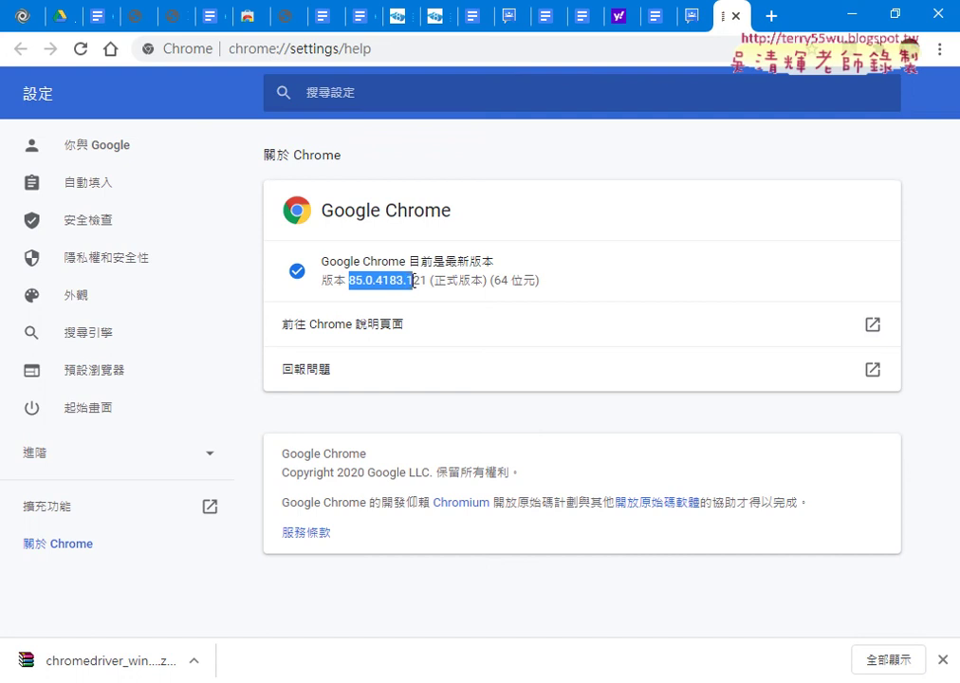
{"action": "left_click_drag", "start_coordinate": [410, 283], "coordinate": [405, 281]}
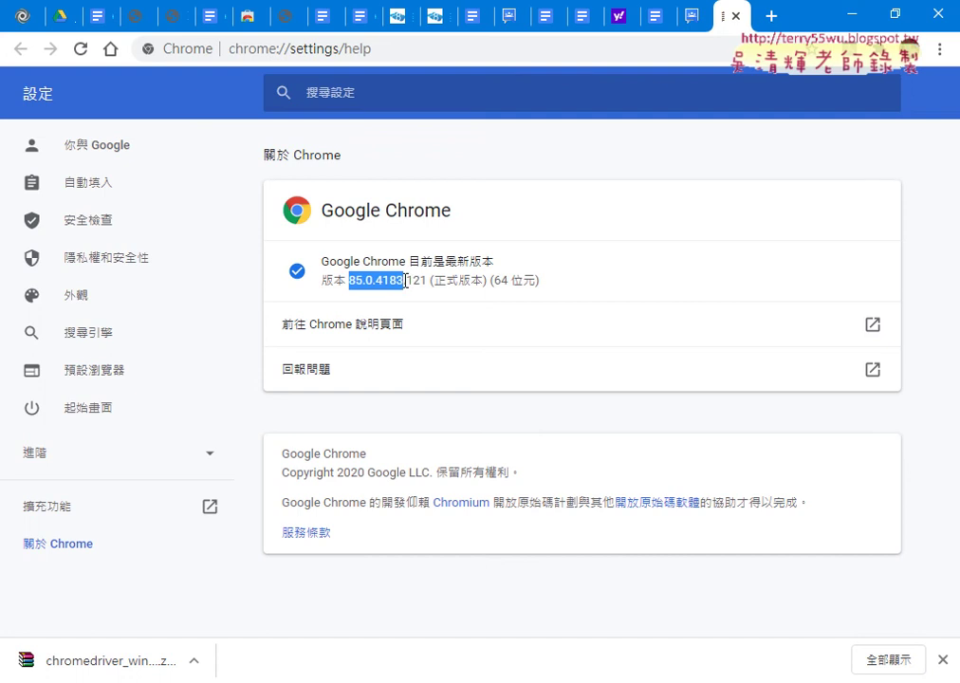
{"action": "left_click", "coordinate": [131, 19]}
{"action": "scroll", "coordinate": [190, 351], "scroll_direction": "down", "scroll_amount": 1}
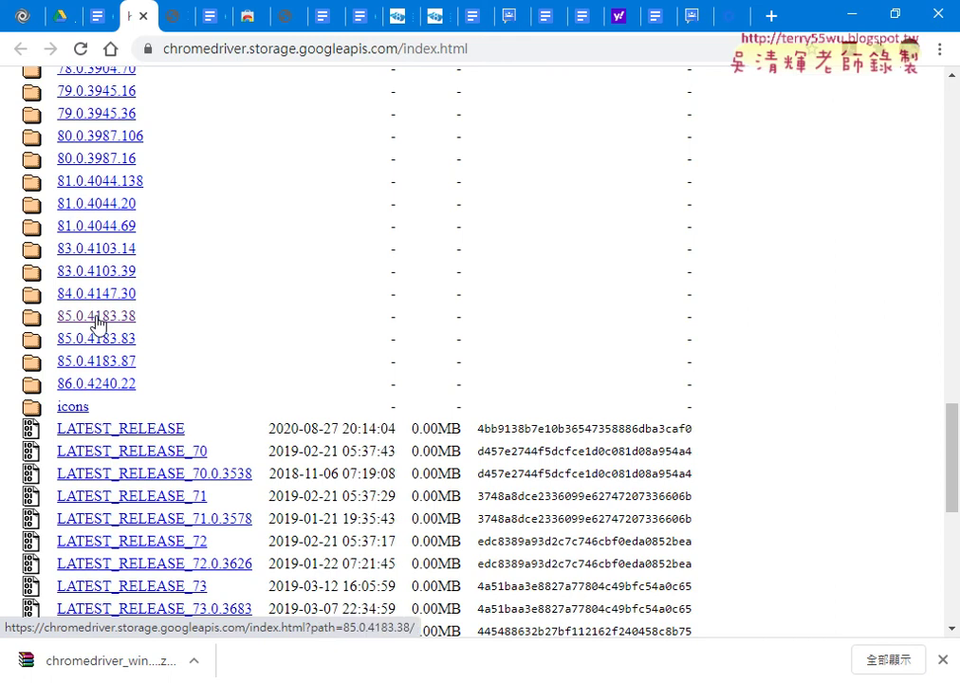
Open the 85.0.4183.38 folder, highlight chromedriver_win32.zip, and minimize Chrome.
{"action": "left_click", "coordinate": [98, 319]}
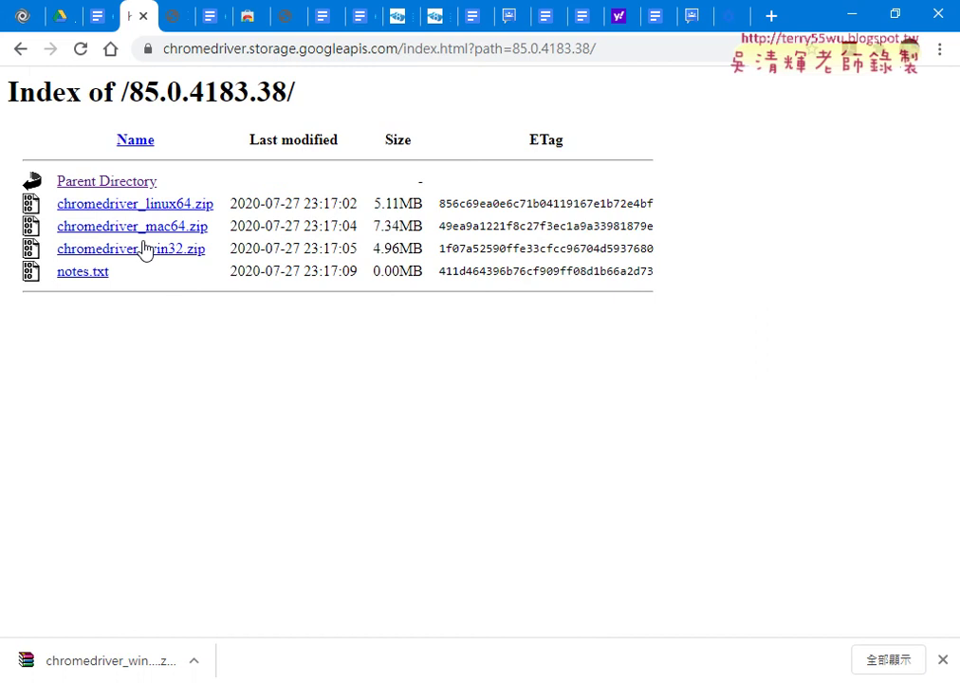
{"action": "left_click_drag", "start_coordinate": [217, 251], "coordinate": [53, 249]}
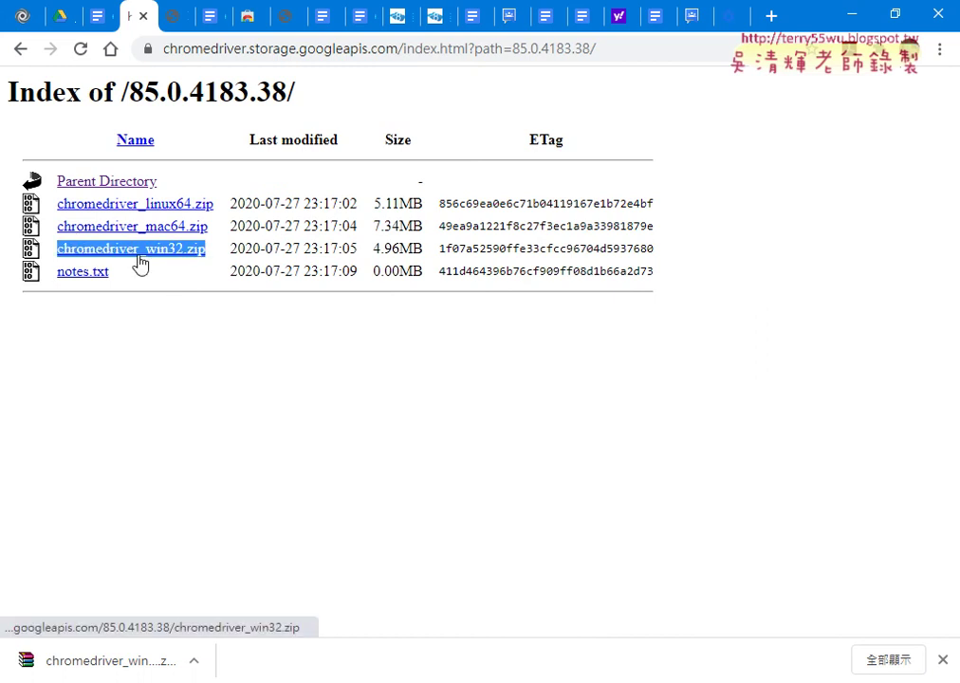
{"action": "left_click", "coordinate": [853, 15]}
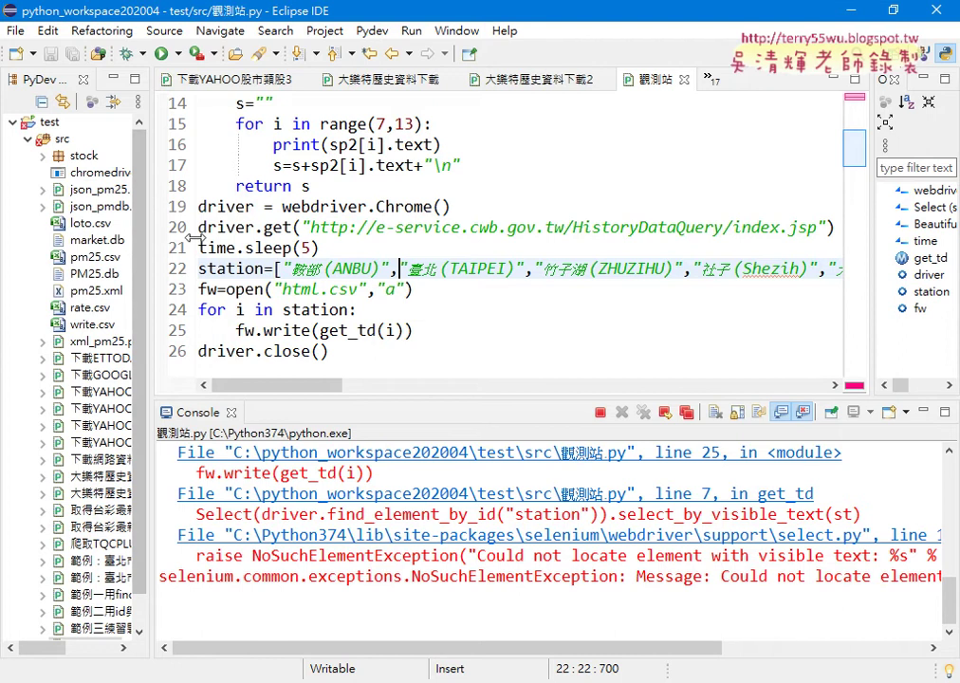
Widen Package Explorer to check chromedriver.exe under test/src, then switch back to Chrome.
{"action": "left_click_drag", "start_coordinate": [194, 236], "coordinate": [397, 251]}
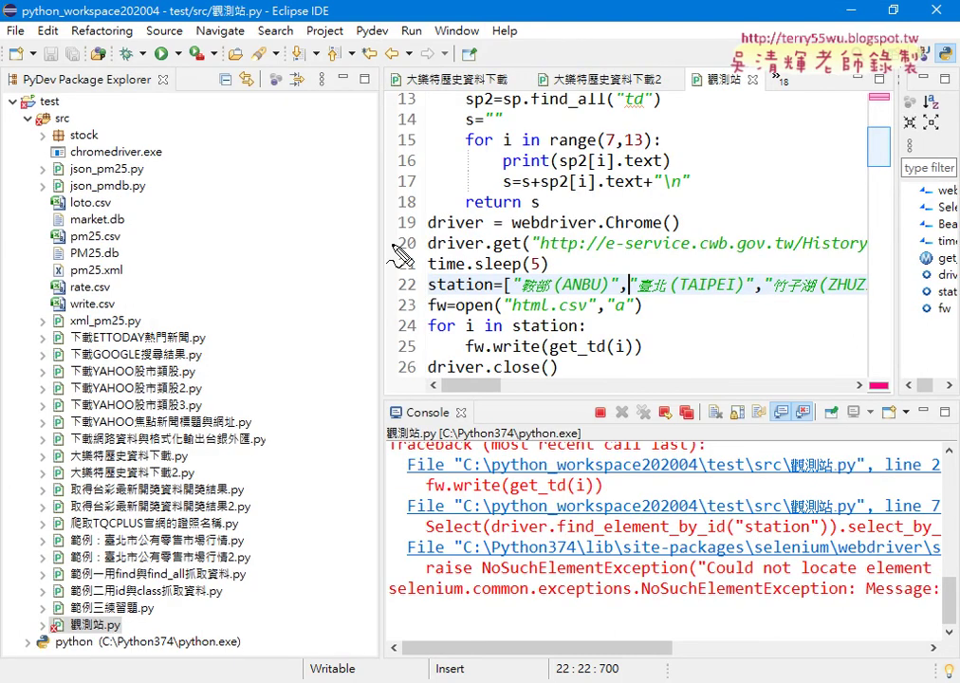
{"action": "mouse_move", "coordinate": [173, 164]}
{"action": "left_mouse_down"}
{"action": "mouse_move", "coordinate": [12, 165]}
{"action": "mouse_move", "coordinate": [159, 170]}
{"action": "left_mouse_up"}
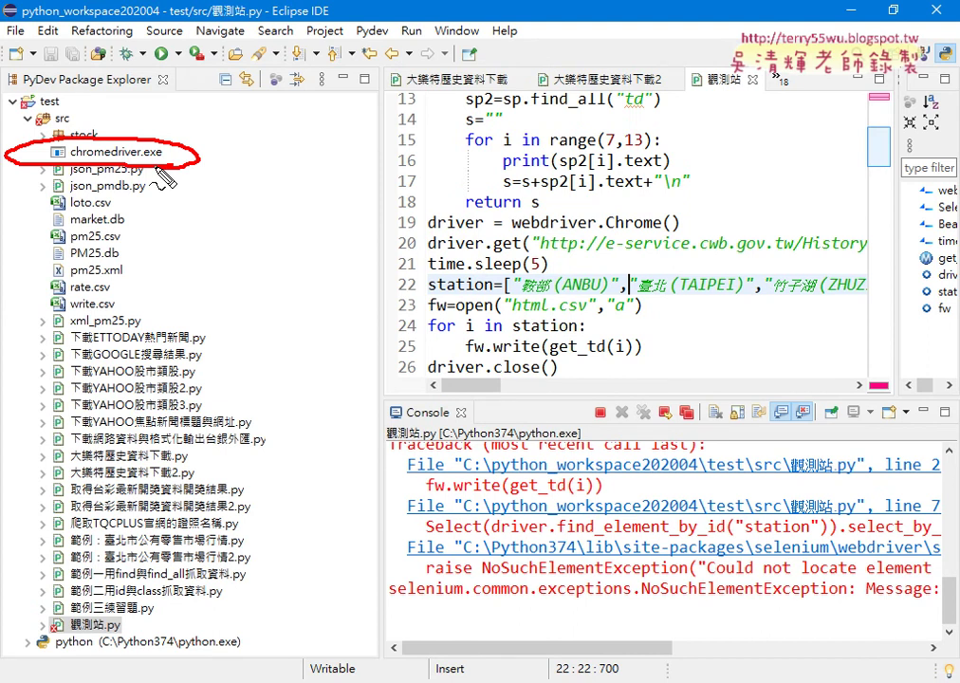
{"action": "key", "text": "Escape"}
{"action": "left_click", "coordinate": [145, 158]}
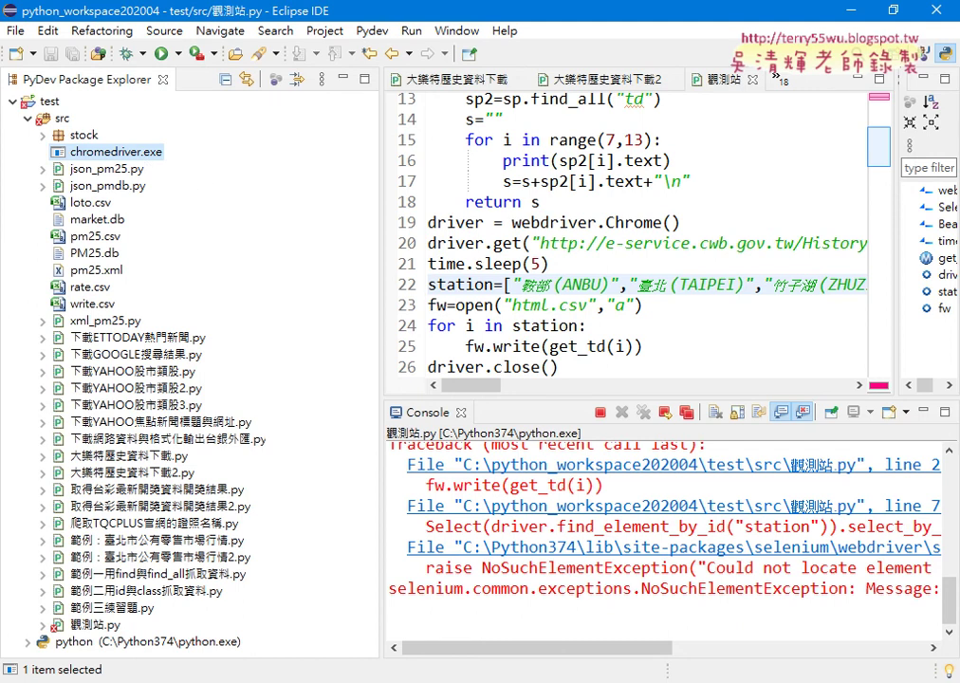
{"action": "key", "text": "alt+Tab"}
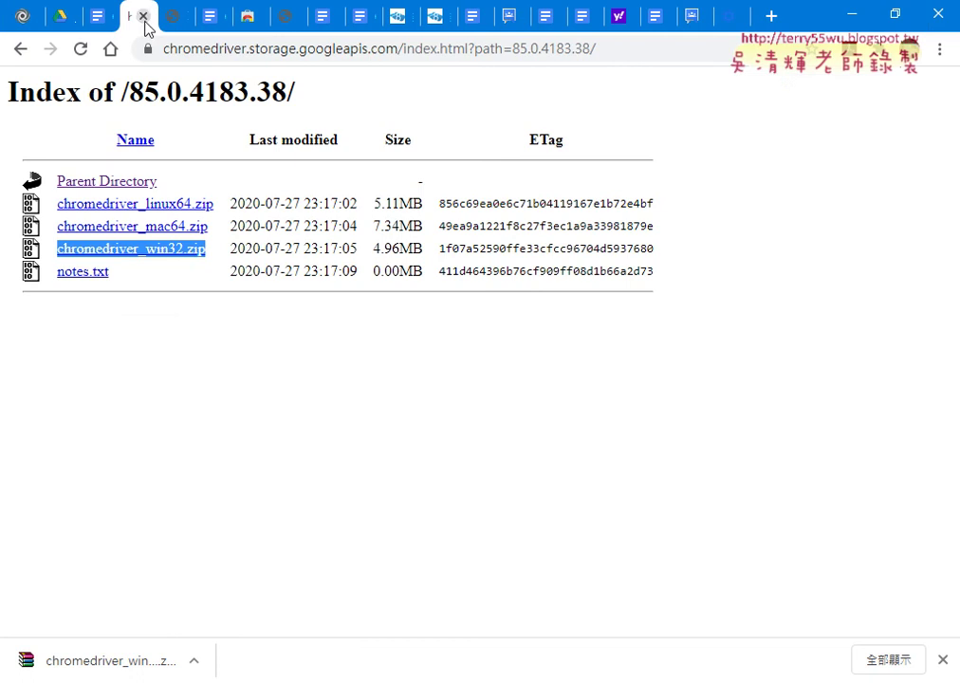
Close the ChromeDriver page and scroll the Docs notes down to the Katalon Recorder heading.
{"action": "left_click", "coordinate": [137, 17]}
{"action": "left_click", "coordinate": [106, 25]}
{"action": "scroll", "coordinate": [374, 355], "scroll_direction": "down", "scroll_amount": 3}
{"action": "scroll", "coordinate": [375, 355], "scroll_direction": "down", "scroll_amount": 3}
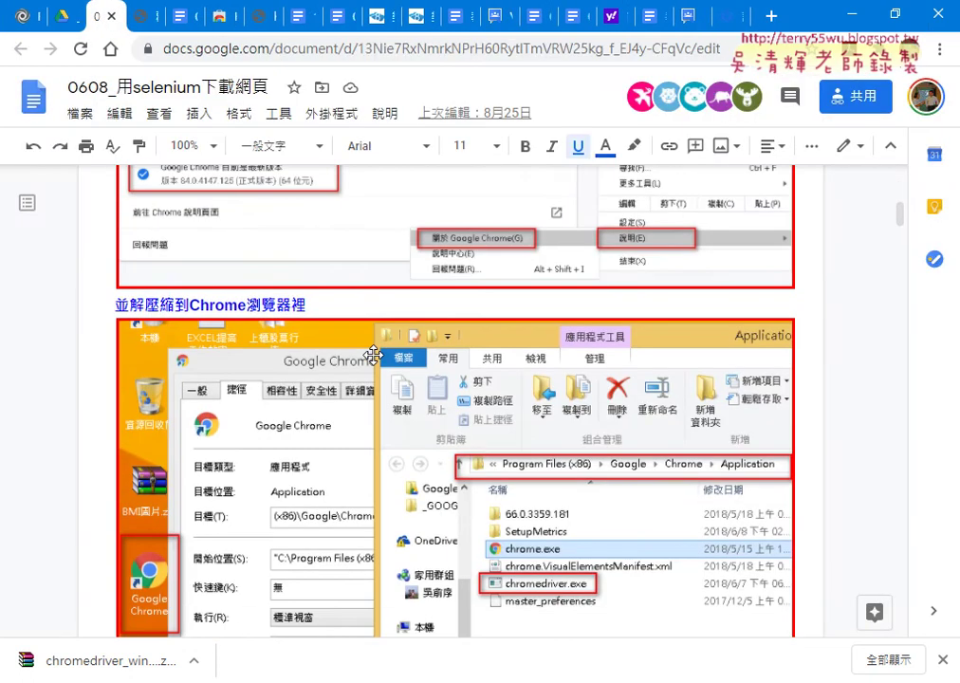
{"action": "scroll", "coordinate": [375, 355], "scroll_direction": "down", "scroll_amount": 3}
{"action": "scroll", "coordinate": [373, 355], "scroll_direction": "down", "scroll_amount": 3}
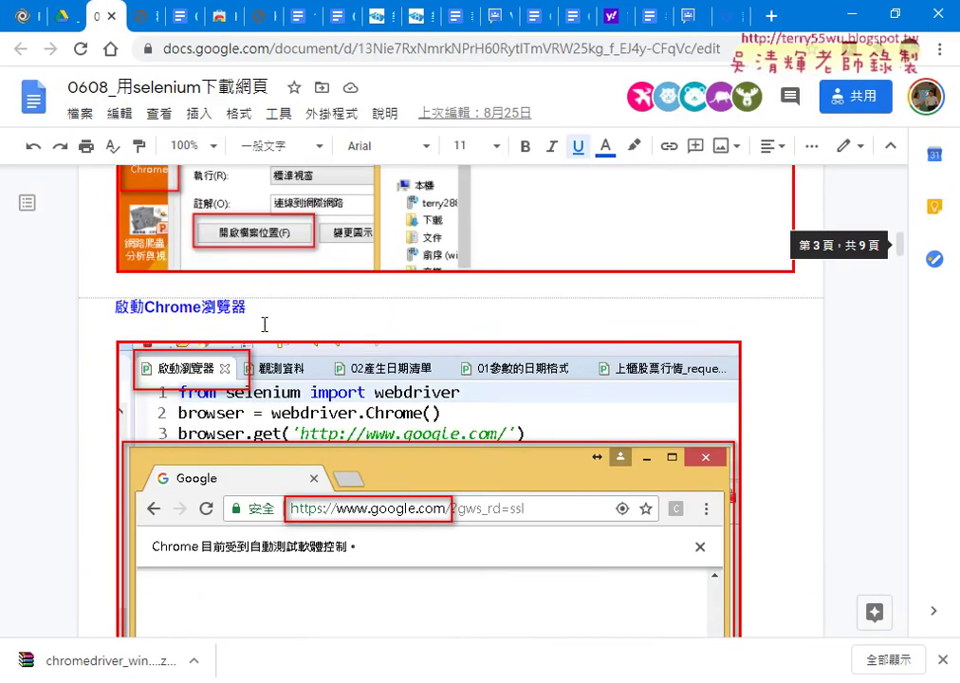
{"action": "scroll", "coordinate": [270, 325], "scroll_direction": "down", "scroll_amount": 1}
{"action": "scroll", "coordinate": [315, 313], "scroll_direction": "down", "scroll_amount": 2}
{"action": "scroll", "coordinate": [323, 332], "scroll_direction": "down", "scroll_amount": 3}
{"action": "scroll", "coordinate": [325, 332], "scroll_direction": "down", "scroll_amount": 2}
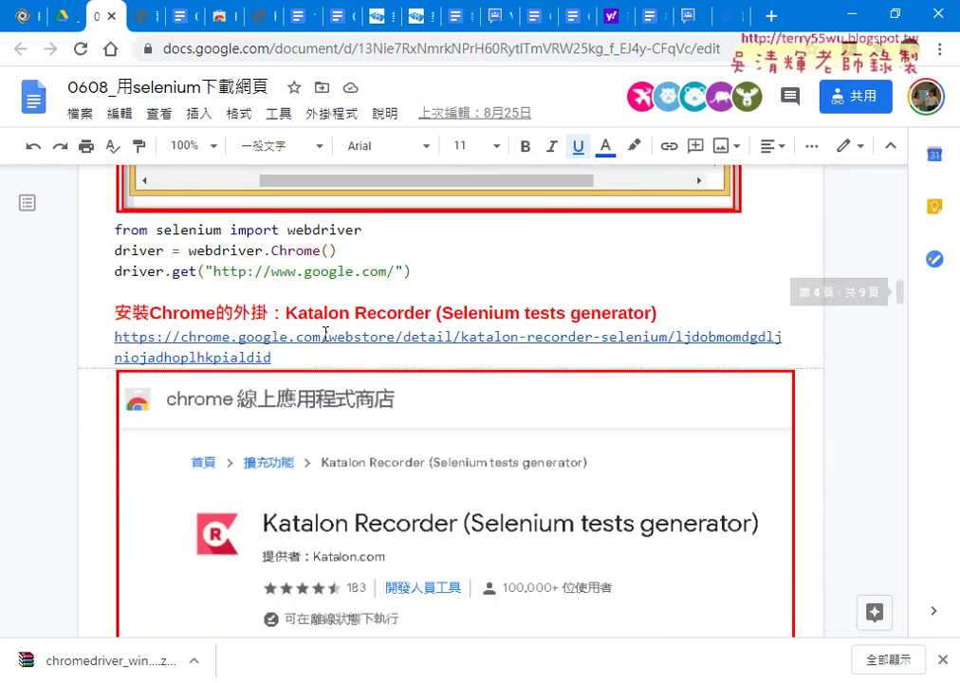
Visit the Katalon Recorder store page from the notes' link, then close that tab.
{"action": "left_click_drag", "start_coordinate": [286, 265], "coordinate": [432, 269]}
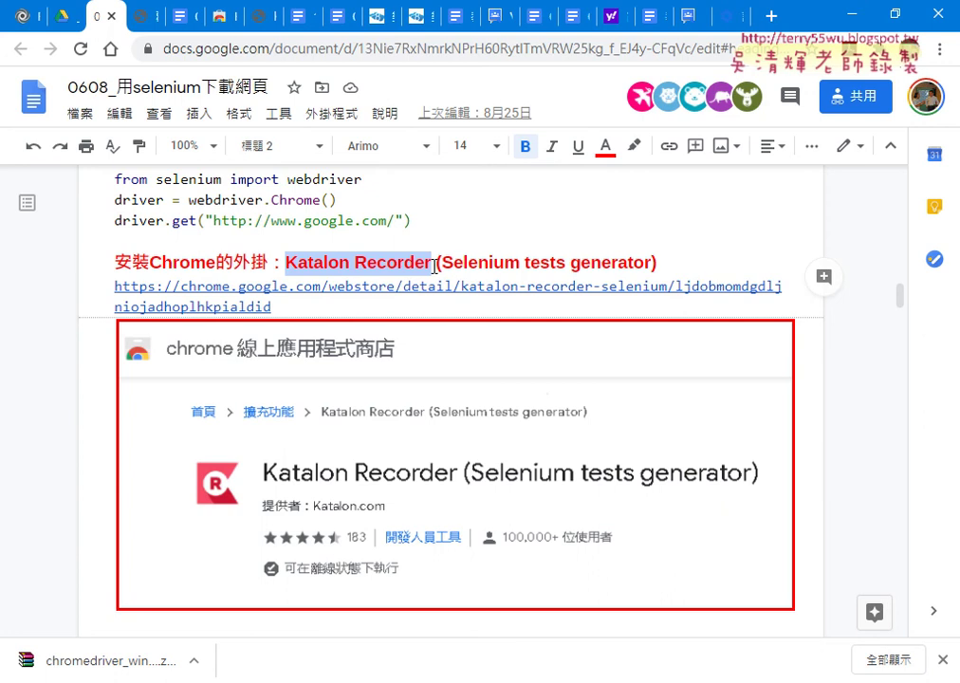
{"action": "left_click", "coordinate": [435, 284]}
{"action": "left_click", "coordinate": [258, 342]}
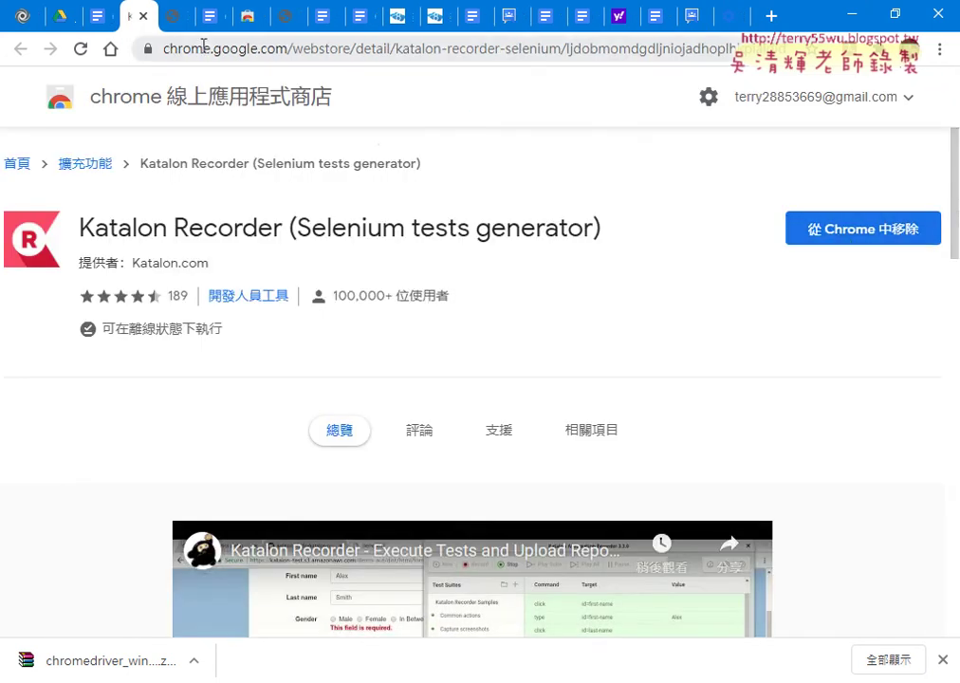
{"action": "left_click", "coordinate": [142, 17]}
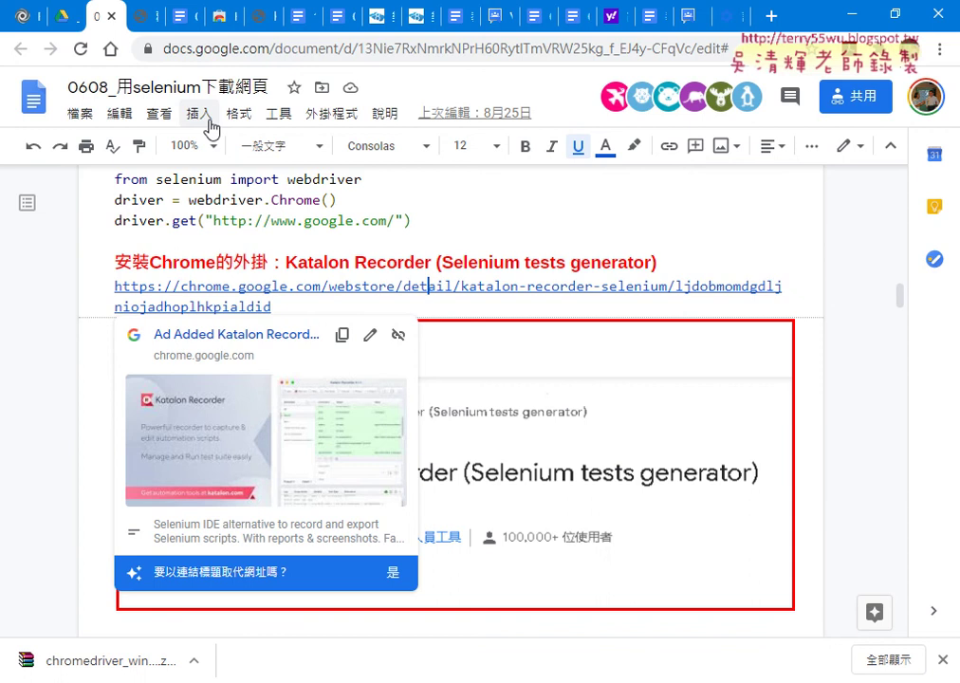
Read down to the station Select element screenshots and switch back to Eclipse.
{"action": "scroll", "coordinate": [559, 446], "scroll_direction": "down", "scroll_amount": 5}
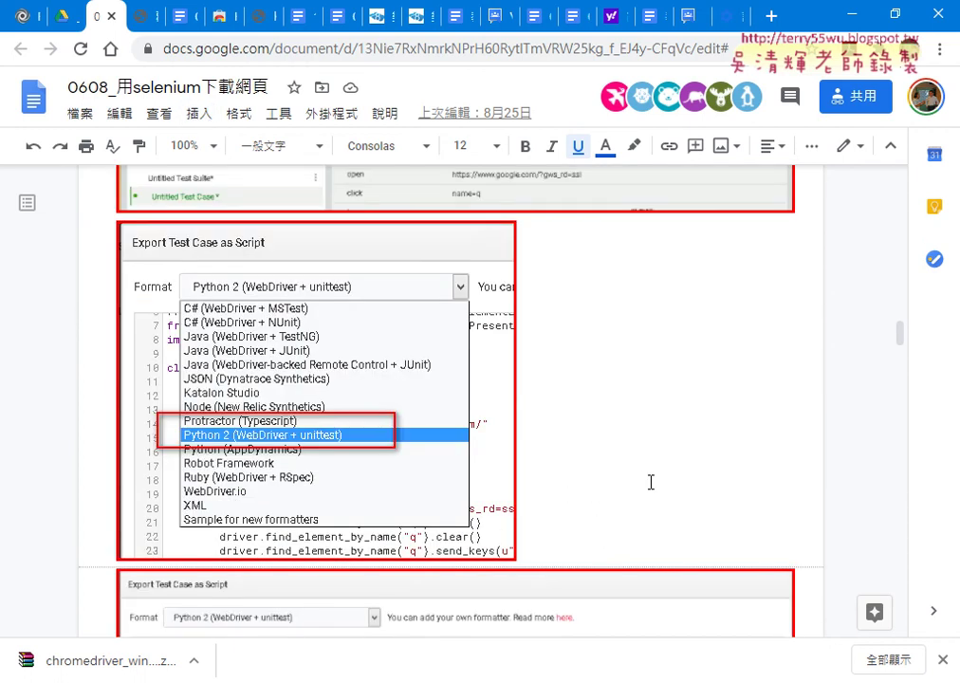
{"action": "scroll", "coordinate": [651, 483], "scroll_direction": "down", "scroll_amount": 2}
{"action": "scroll", "coordinate": [317, 339], "scroll_direction": "down", "scroll_amount": 3}
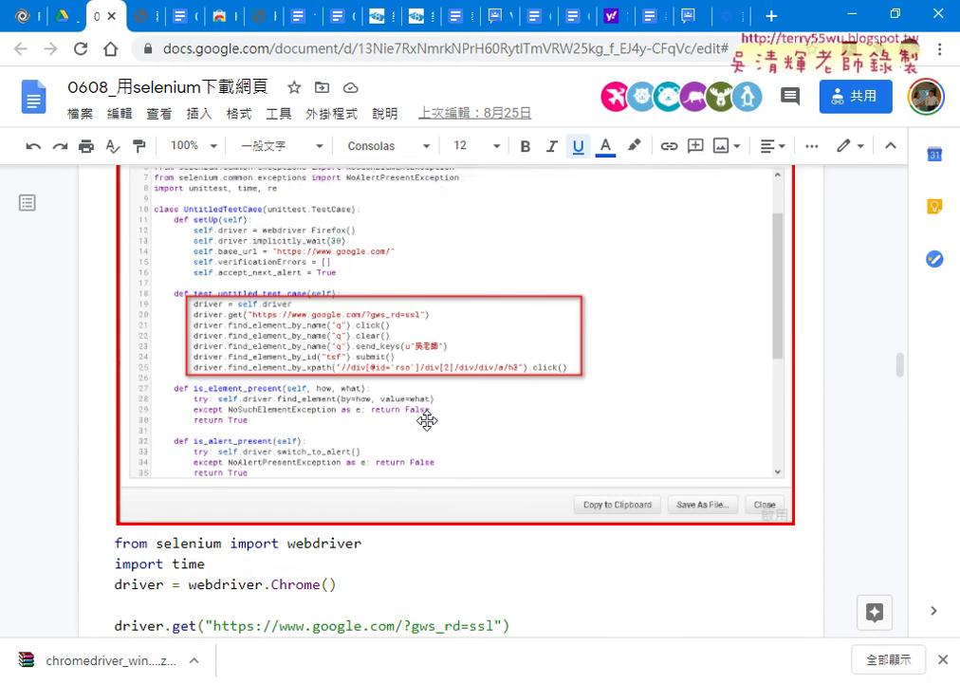
{"action": "scroll", "coordinate": [429, 419], "scroll_direction": "down", "scroll_amount": 3}
{"action": "scroll", "coordinate": [432, 421], "scroll_direction": "down", "scroll_amount": 2}
{"action": "scroll", "coordinate": [431, 420], "scroll_direction": "down", "scroll_amount": 1}
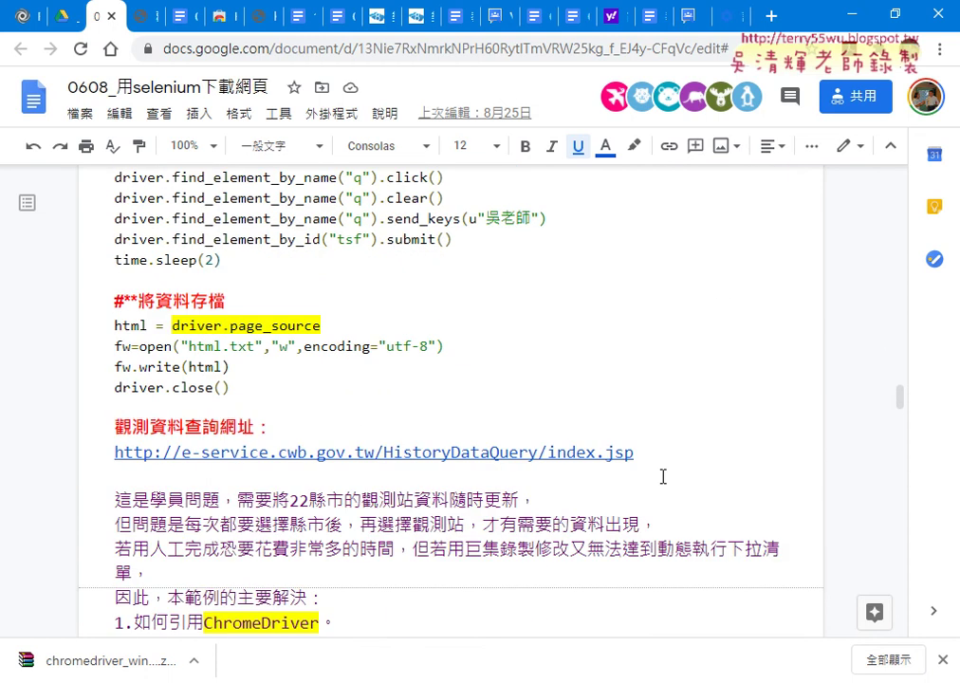
{"action": "scroll", "coordinate": [664, 476], "scroll_direction": "down", "scroll_amount": 2}
{"action": "scroll", "coordinate": [664, 475], "scroll_direction": "down", "scroll_amount": 2}
{"action": "scroll", "coordinate": [569, 503], "scroll_direction": "down", "scroll_amount": 2}
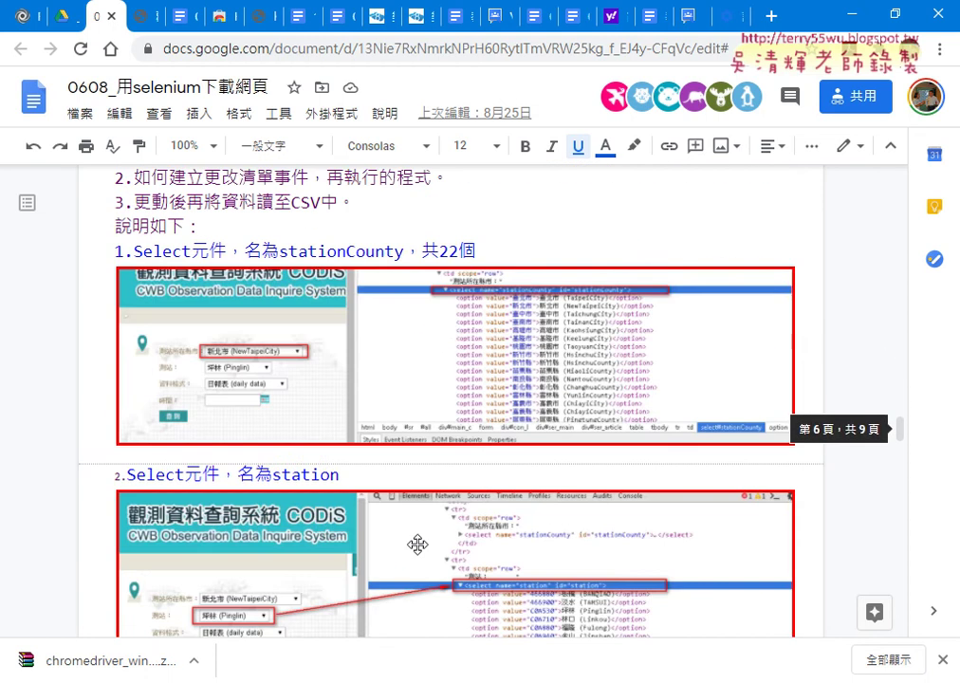
{"action": "key", "text": "alt+Tab"}
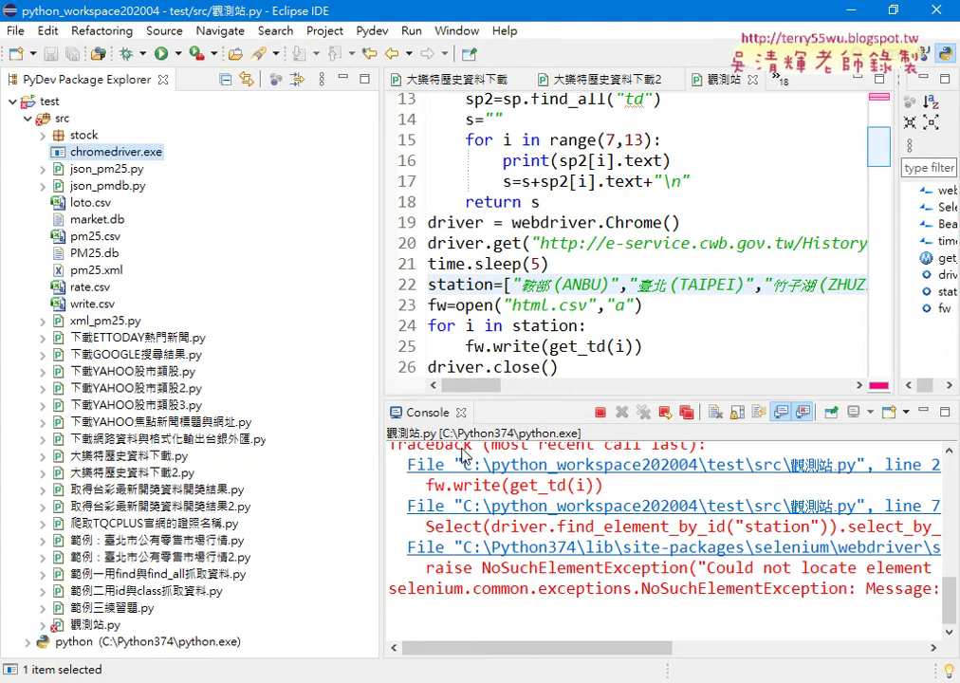
Narrow Package Explorer and run 觀測站.py so Chrome steps through the Taipei CODiS stations.
{"action": "left_click_drag", "start_coordinate": [389, 236], "coordinate": [101, 236]}
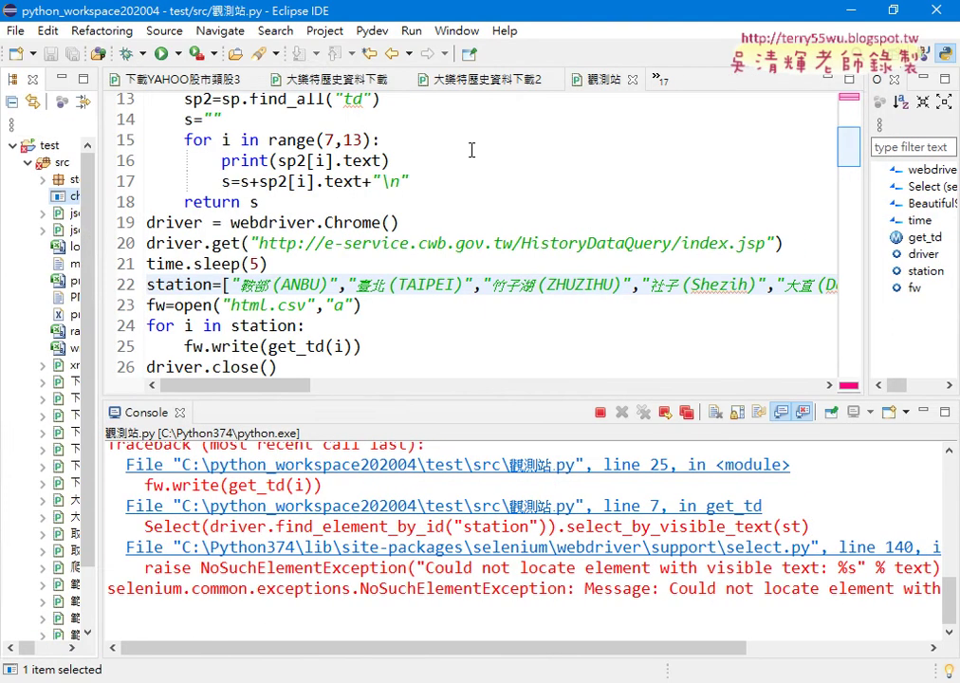
{"action": "left_click", "coordinate": [341, 284]}
{"action": "scroll", "coordinate": [322, 204], "scroll_direction": "up", "scroll_amount": 3}
{"action": "left_click", "coordinate": [313, 202]}
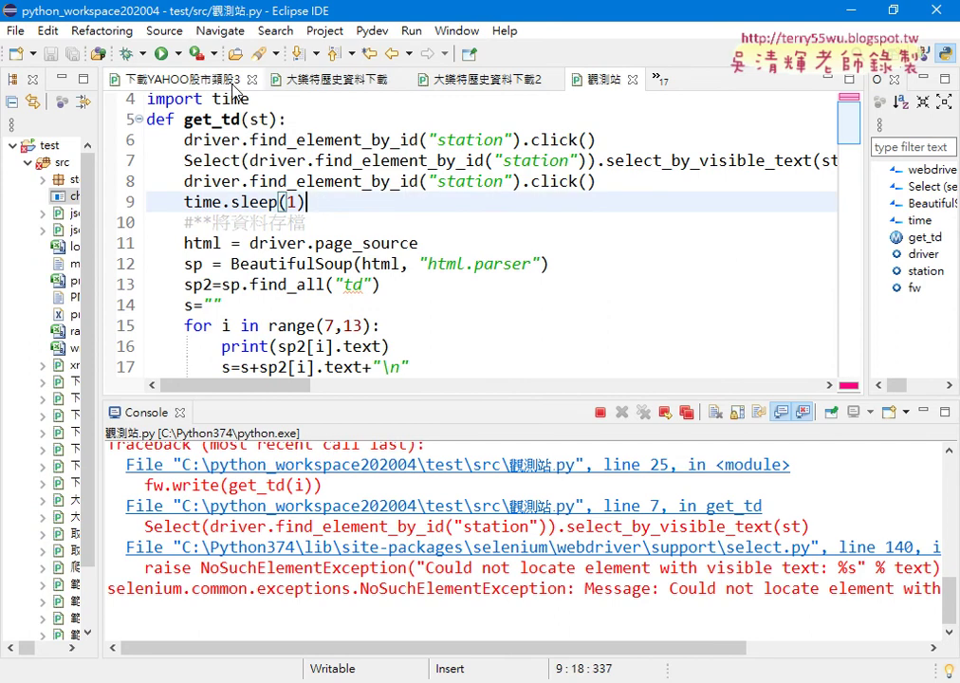
{"action": "left_click", "coordinate": [156, 54]}
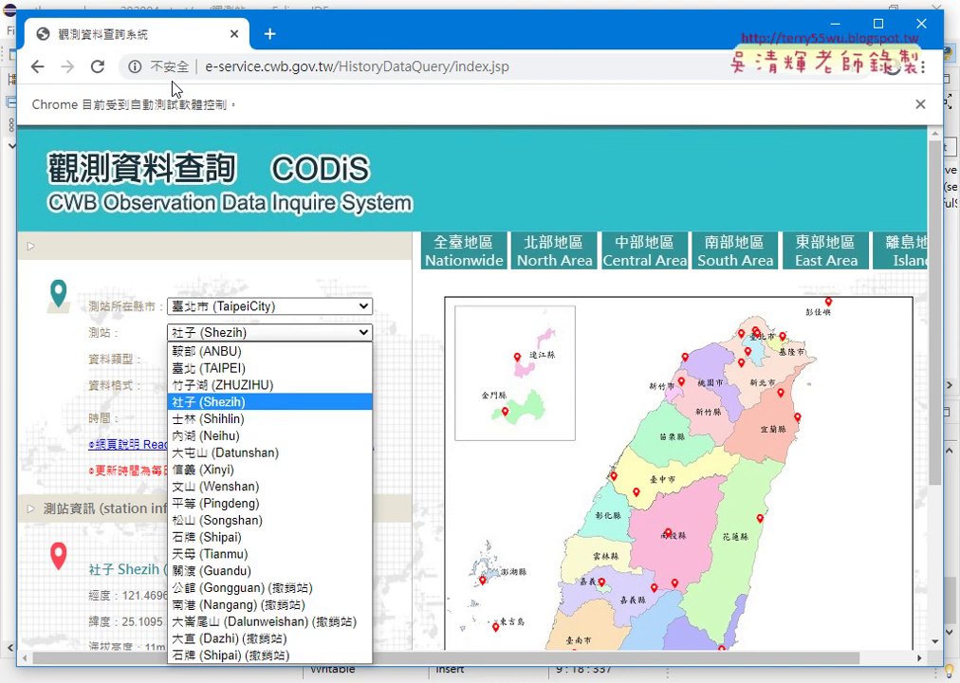
Close the automated Chrome window and switch back to the Docs notes.
{"action": "left_click", "coordinate": [929, 36]}
{"action": "left_click", "coordinate": [455, 327]}
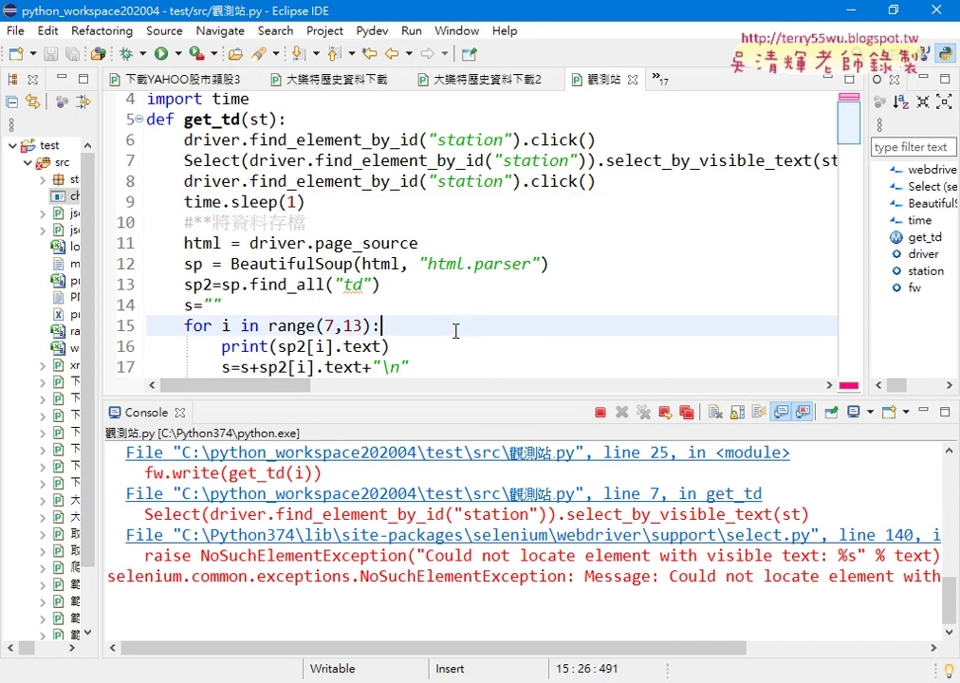
{"action": "scroll", "coordinate": [472, 321], "scroll_direction": "down", "scroll_amount": 3}
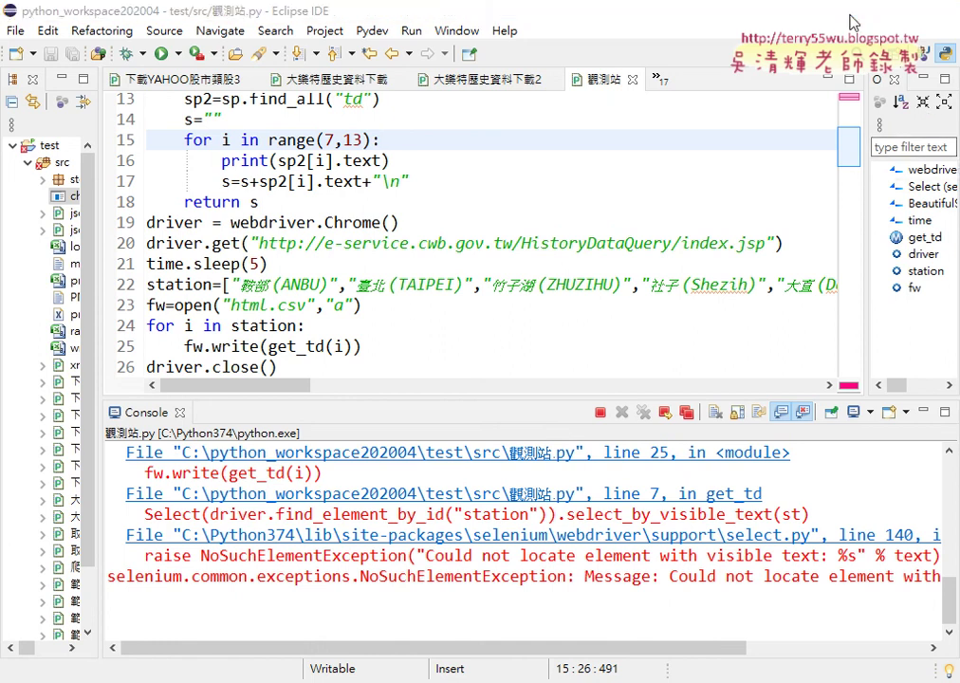
{"action": "key", "text": "alt+Tab"}
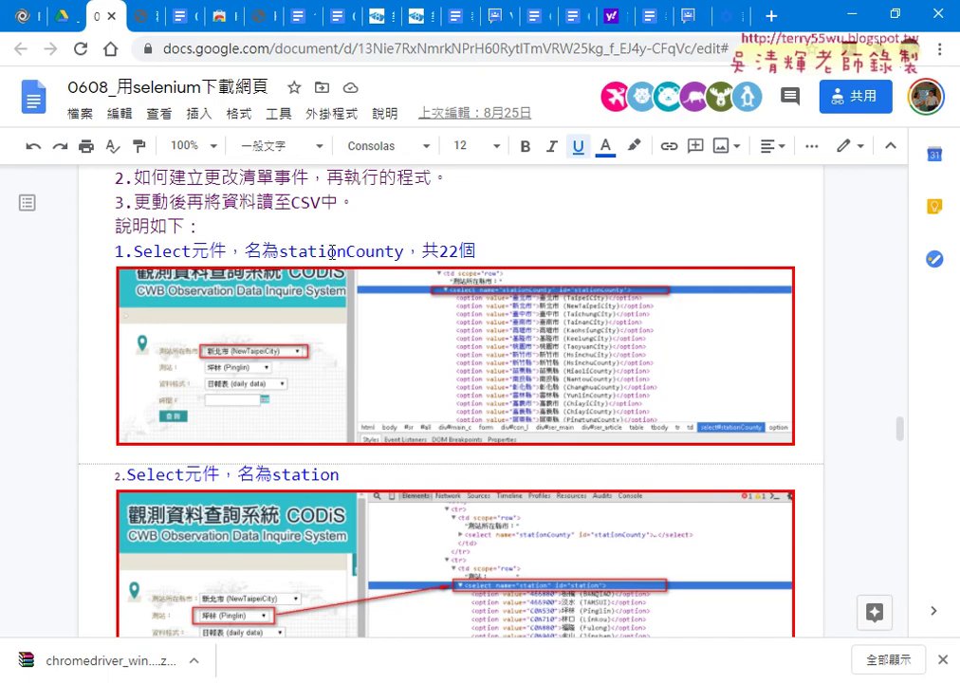
Read the Google Docs tutorial down to section 3 存檔為CSV檔, then close that document tab.
{"action": "scroll", "coordinate": [332, 252], "scroll_direction": "down", "scroll_amount": 1}
{"action": "scroll", "coordinate": [333, 251], "scroll_direction": "down", "scroll_amount": 3}
{"action": "scroll", "coordinate": [332, 252], "scroll_direction": "down", "scroll_amount": 2}
{"action": "scroll", "coordinate": [332, 251], "scroll_direction": "down", "scroll_amount": 1}
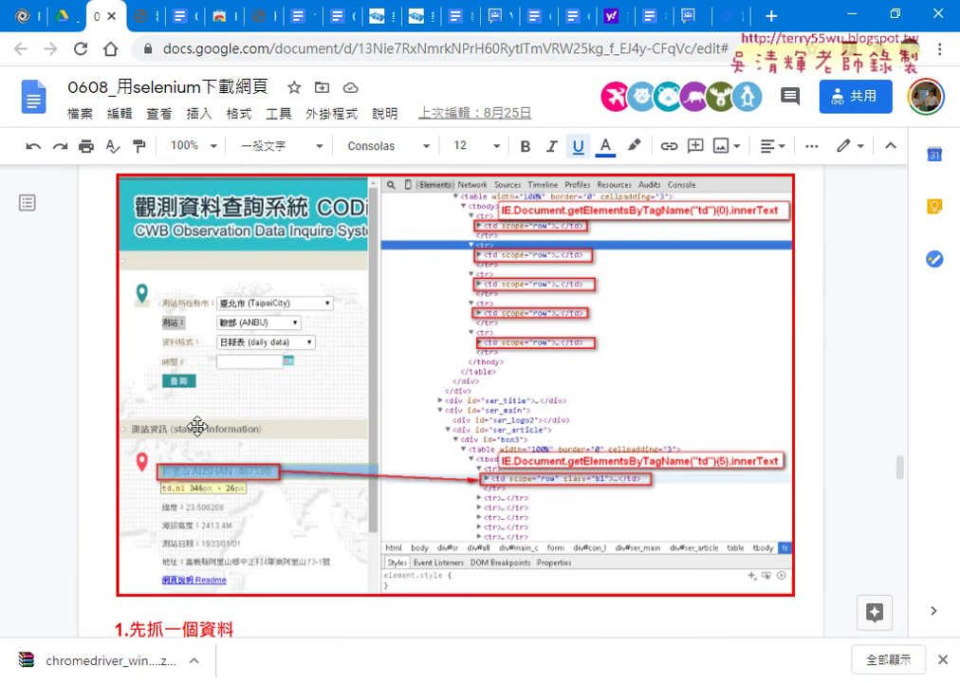
{"action": "scroll", "coordinate": [177, 523], "scroll_direction": "down", "scroll_amount": 3}
{"action": "scroll", "coordinate": [259, 600], "scroll_direction": "down", "scroll_amount": 2}
{"action": "scroll", "coordinate": [236, 541], "scroll_direction": "down", "scroll_amount": 3}
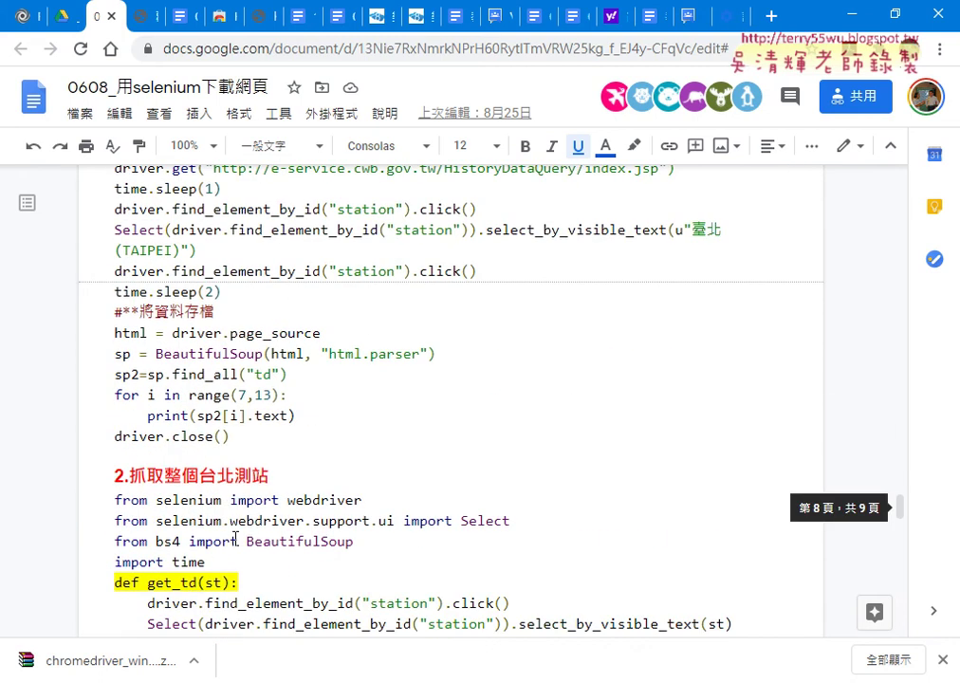
{"action": "scroll", "coordinate": [236, 539], "scroll_direction": "down", "scroll_amount": 7}
{"action": "scroll", "coordinate": [236, 534], "scroll_direction": "down", "scroll_amount": 1}
{"action": "scroll", "coordinate": [236, 426], "scroll_direction": "down", "scroll_amount": 1}
{"action": "scroll", "coordinate": [253, 411], "scroll_direction": "down", "scroll_amount": 1}
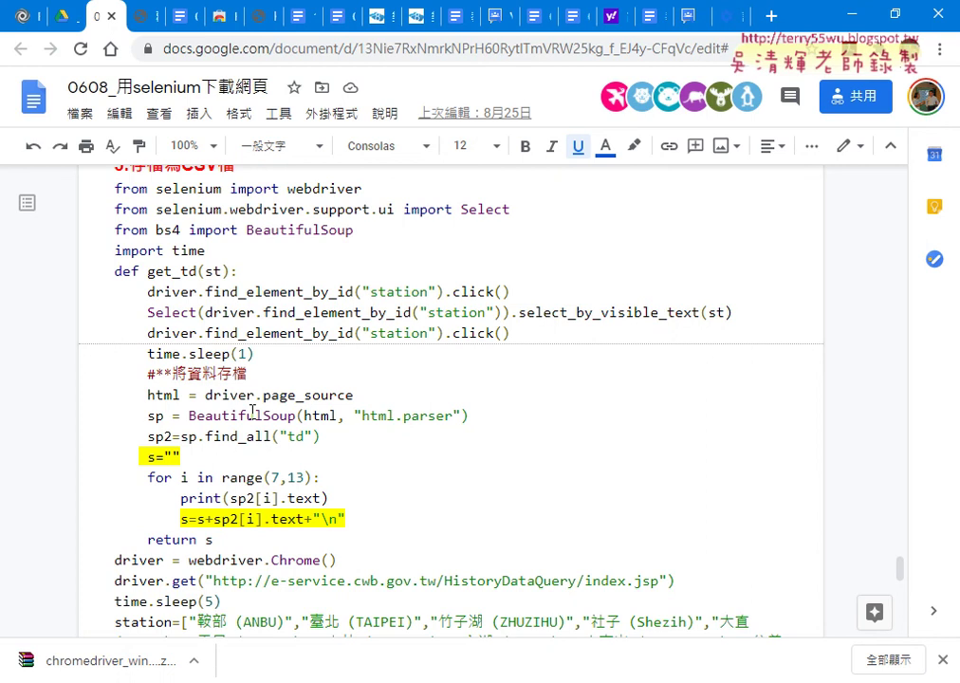
{"action": "left_click", "coordinate": [111, 16]}
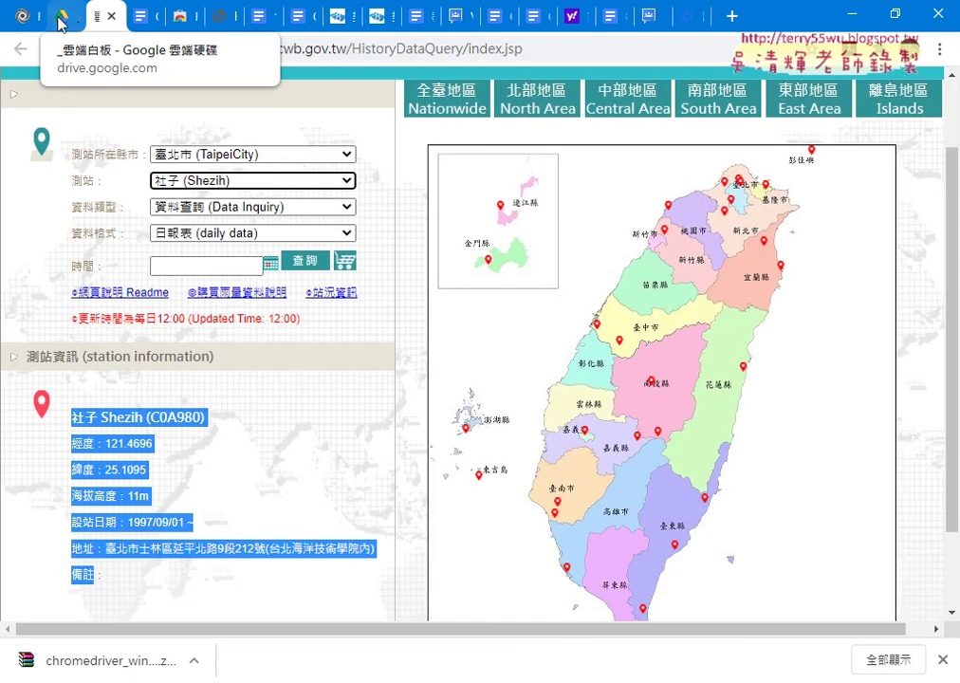
In Google Drive, go up to the _(課程專區_109 folder and select the 教學論壇 document.
{"action": "left_click", "coordinate": [62, 21]}
{"action": "left_click", "coordinate": [389, 150]}
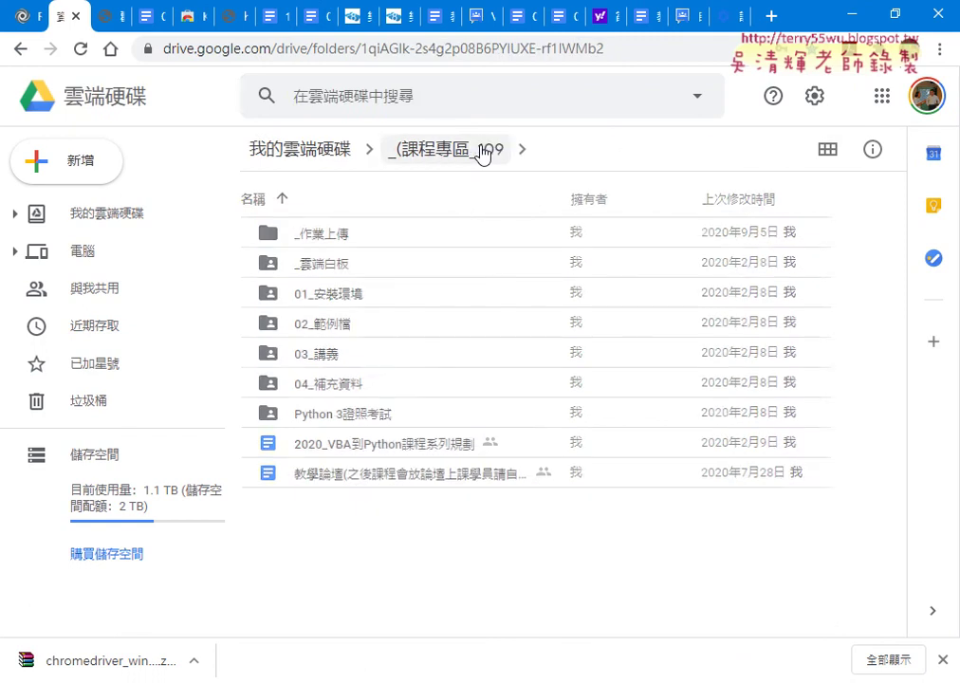
{"action": "left_click", "coordinate": [406, 475]}
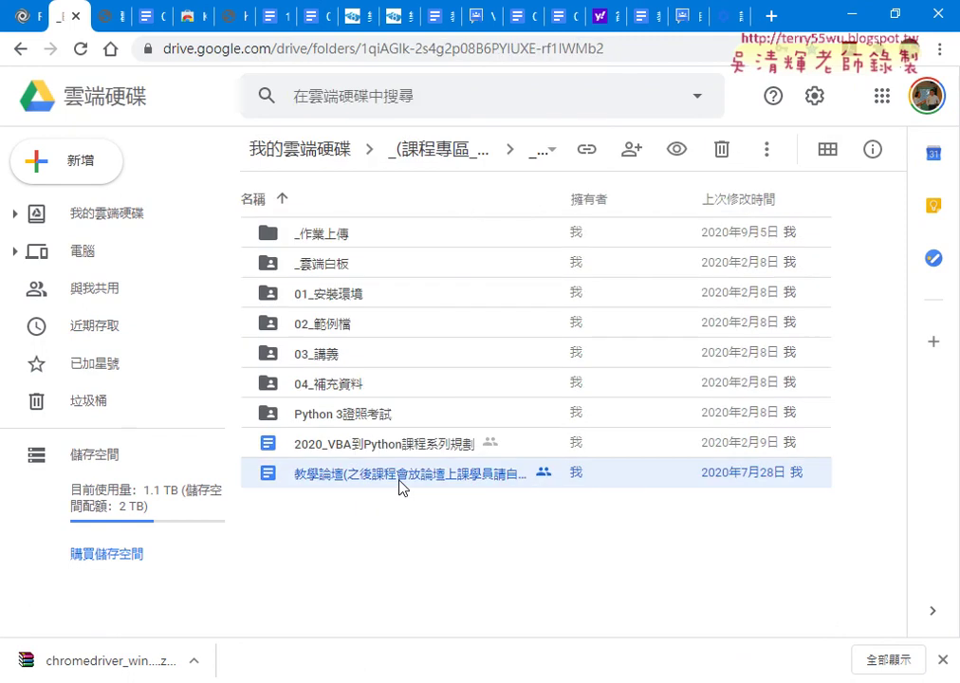